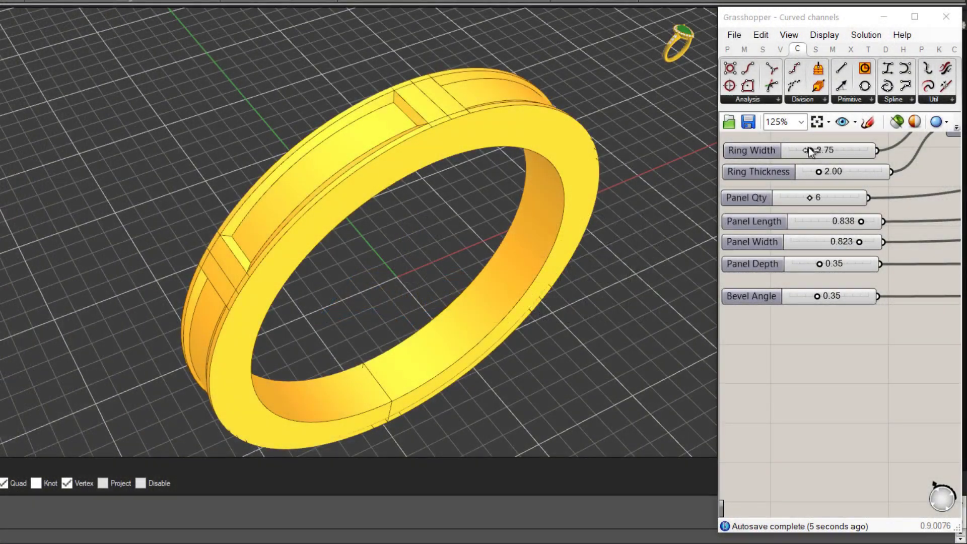
- Set the curved-channel ring's width to 4.43 and its panel quantity to 10
mouse_move(808, 147)
left_mouse_down()
mouse_move(835, 152)
mouse_move(823, 152)
left_mouse_up()
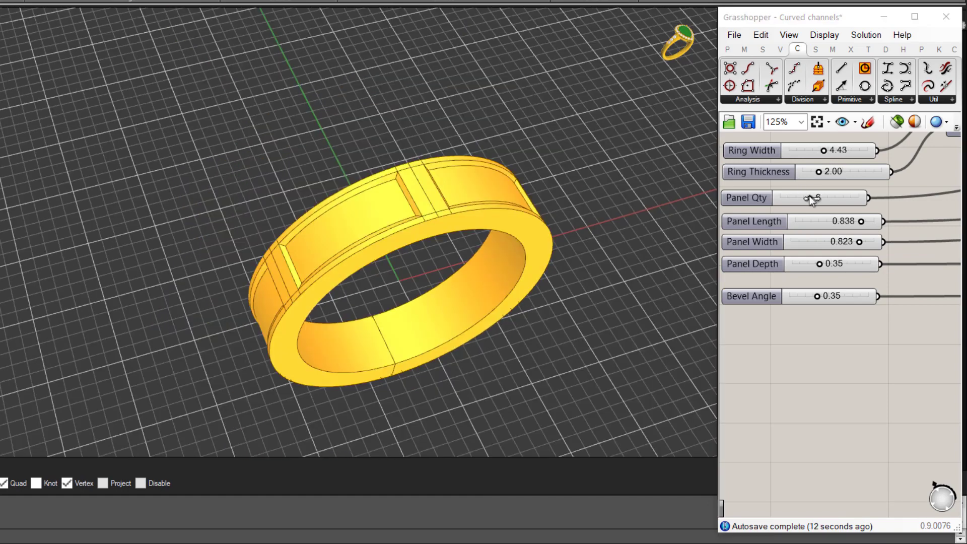
left_click_drag(809, 196, 829, 197)
scroll(395, 243, "up", 3)
right_click_drag(394, 243, 455, 237)
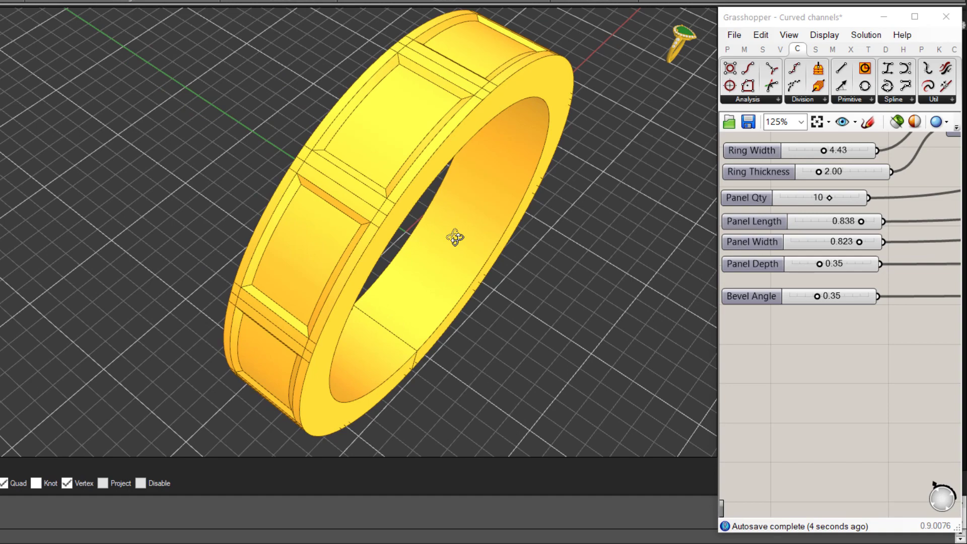
left_click_drag(861, 222, 860, 243)
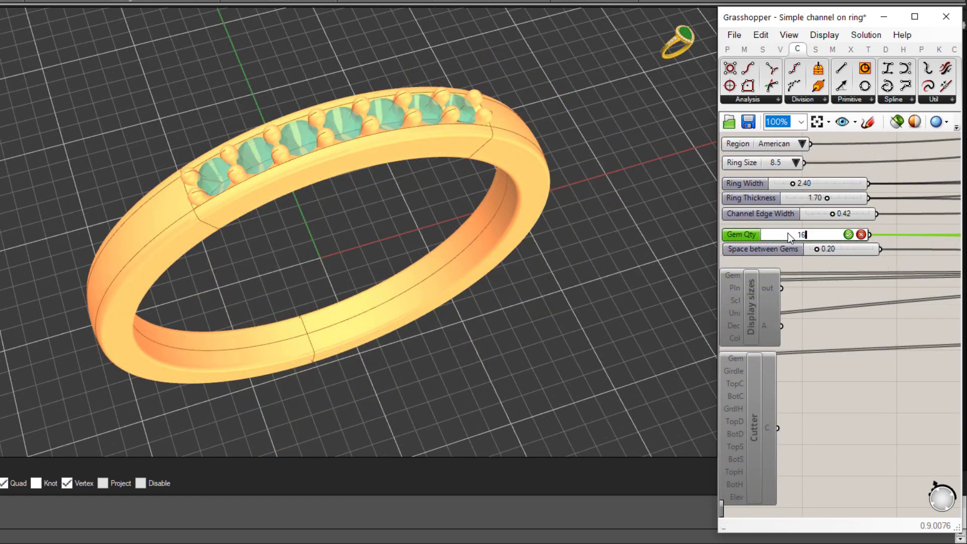
- Set the channel ring's gem quantity to 16 and reduce it to 12
key("Return")
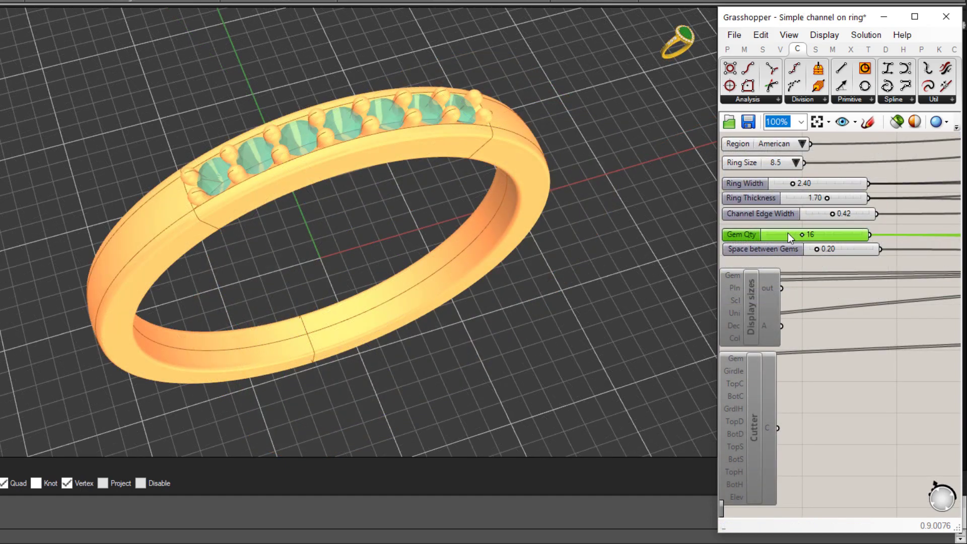
right_click_drag(612, 288, 595, 269)
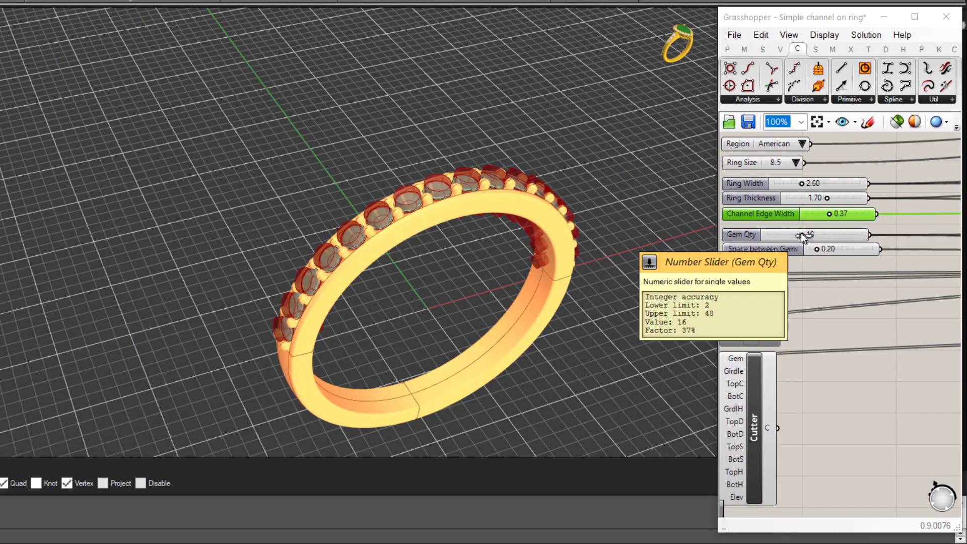
left_click_drag(802, 235, 792, 236)
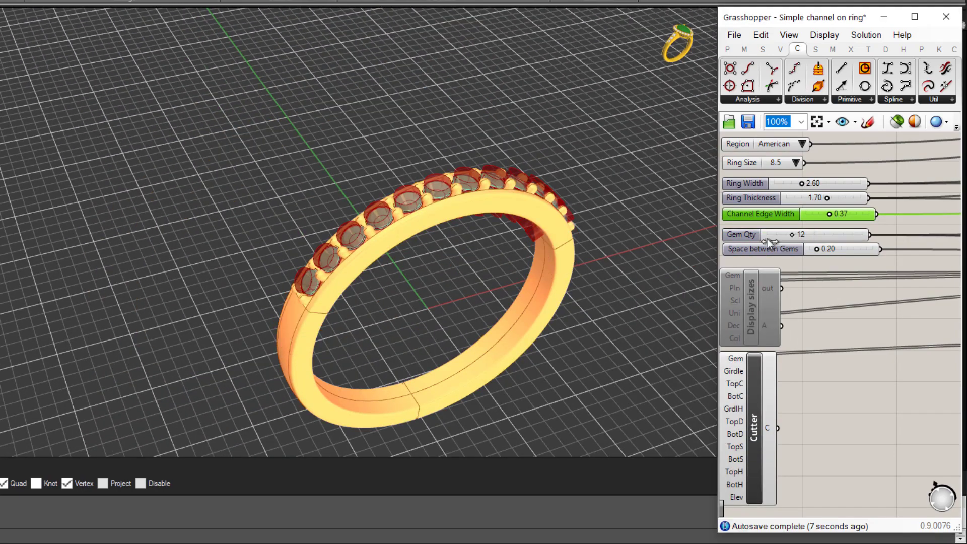
right_click_drag(445, 284, 479, 298)
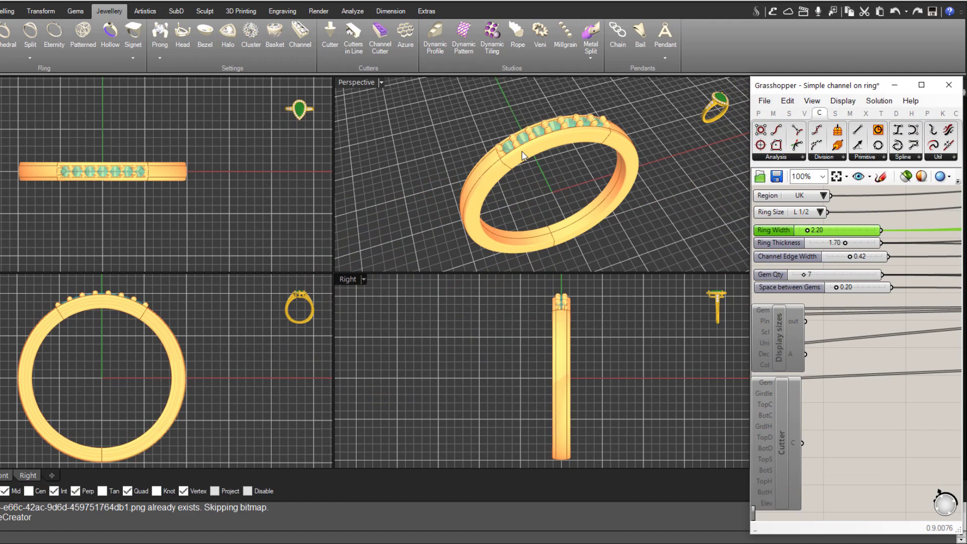
- Maximize the Perspective viewport and change the ring's region to American with ring size 8.5
double_click(356, 83)
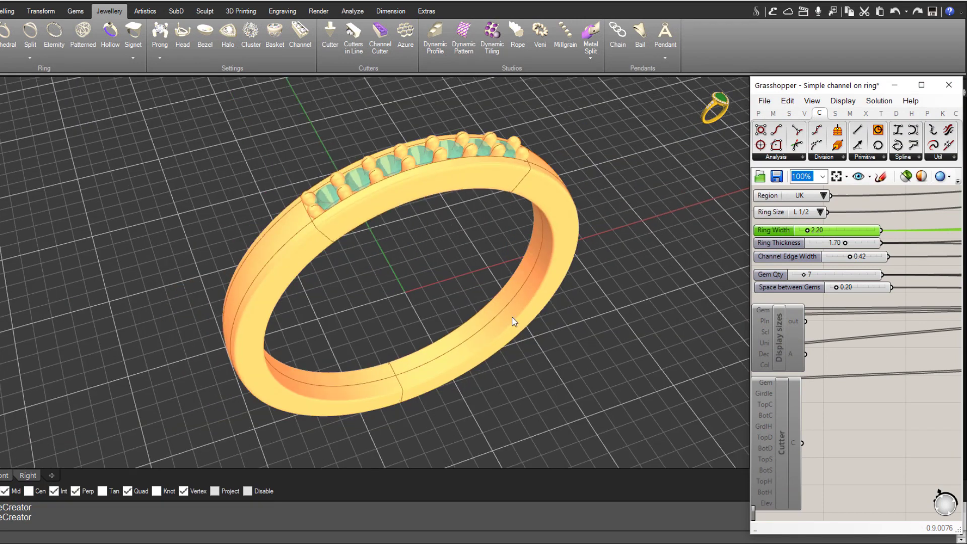
right_click_drag(422, 284, 364, 240)
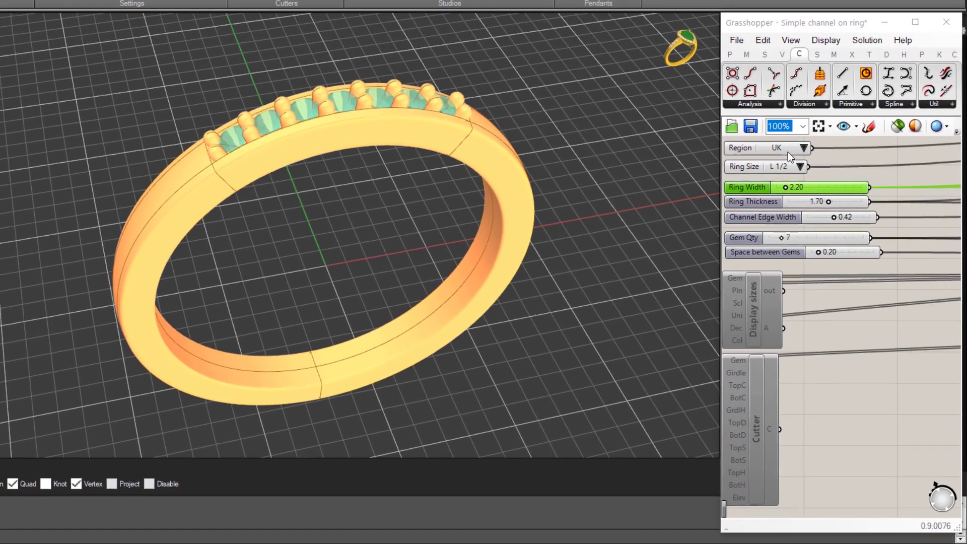
left_click(803, 147)
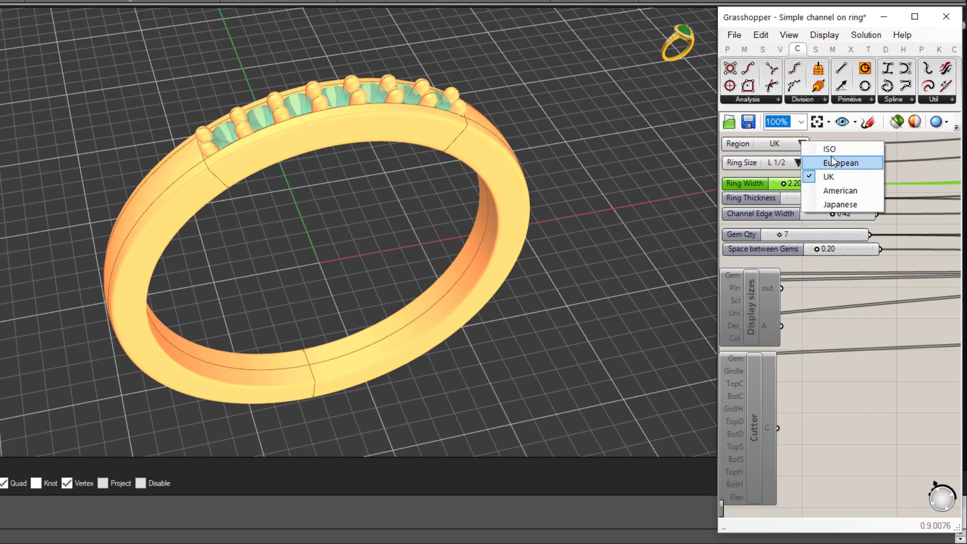
left_click(838, 191)
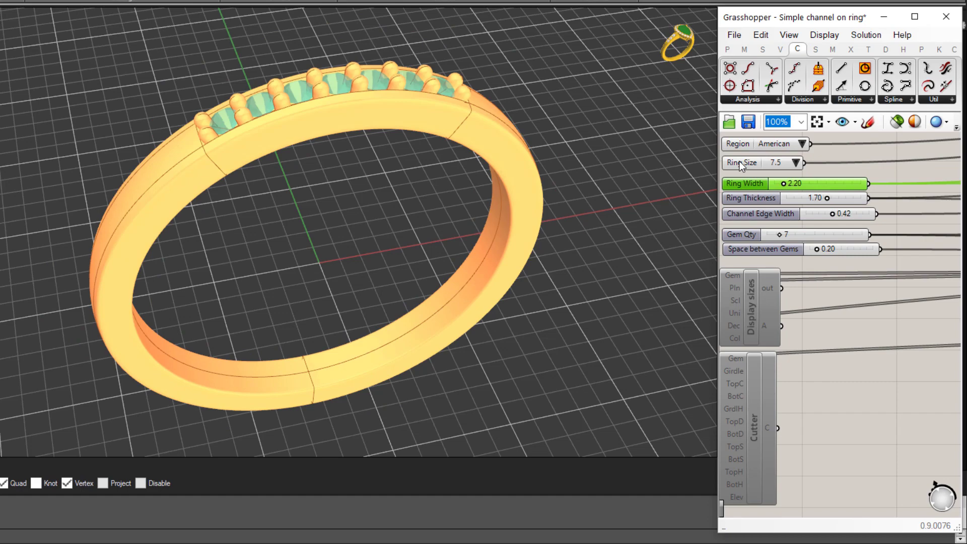
left_click(795, 163)
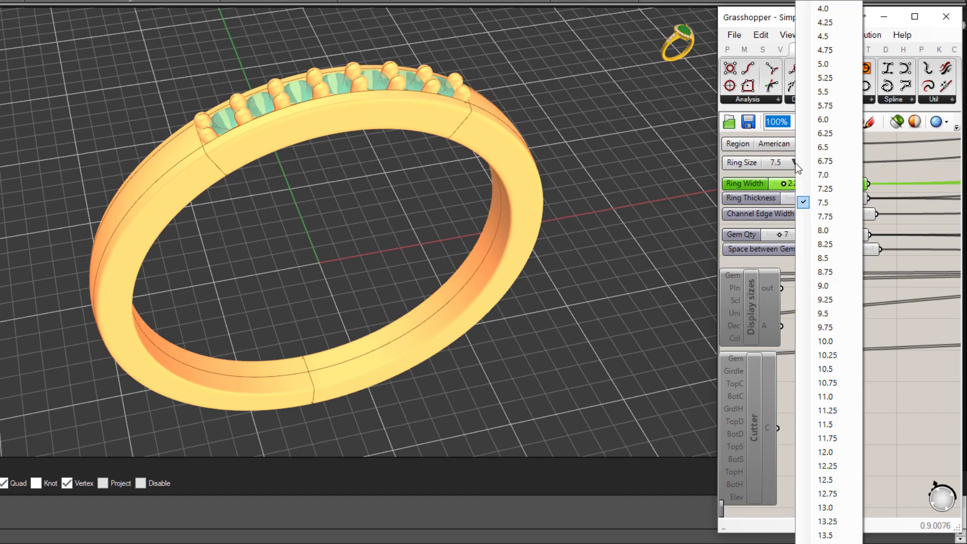
left_click(826, 257)
right_click_drag(363, 227, 337, 240)
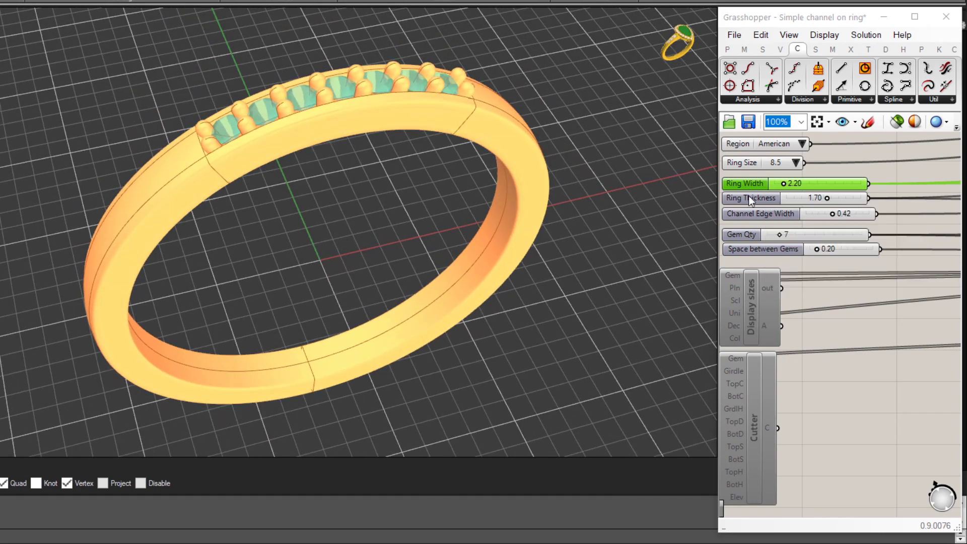
- Set the channel ring's width to 2.40
mouse_move(749, 197)
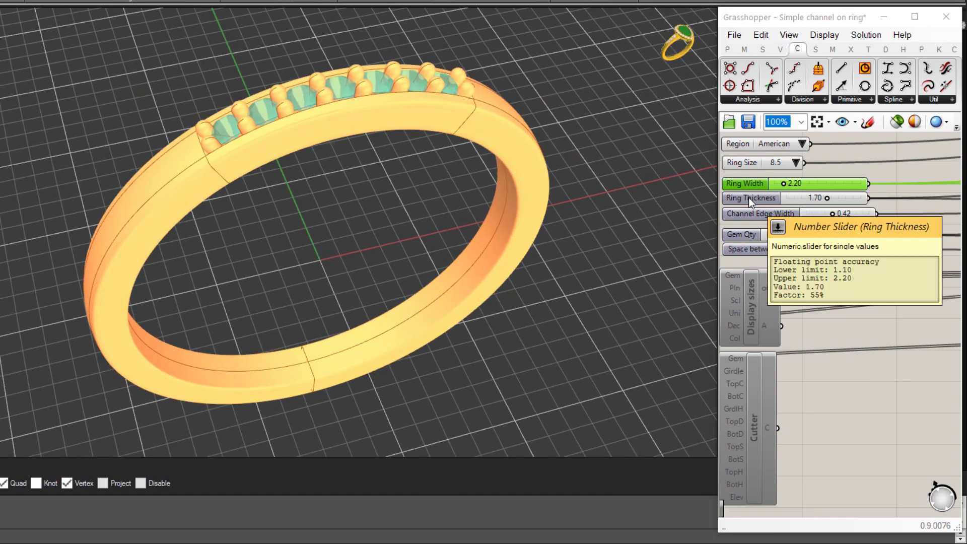
right_click_drag(434, 210, 395, 156)
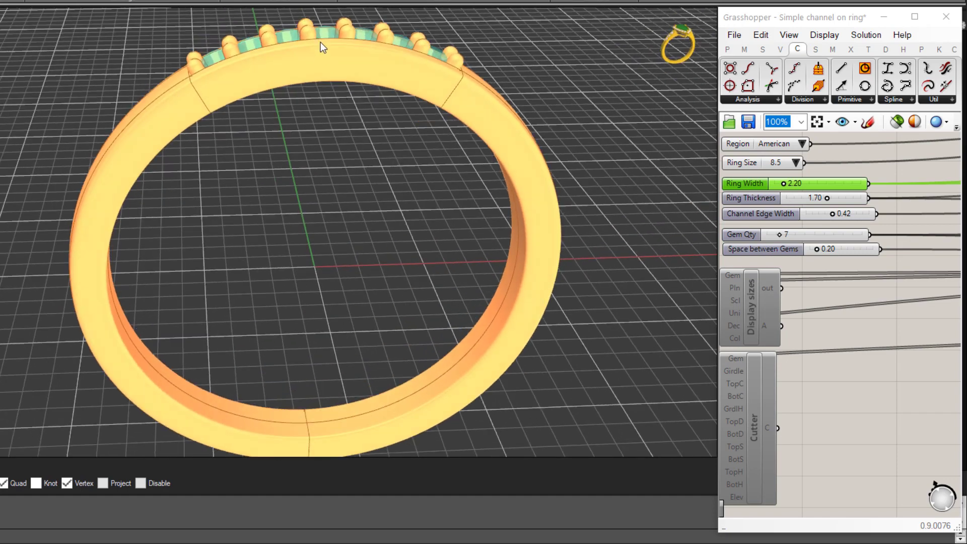
right_click_drag(326, 90, 382, 207)
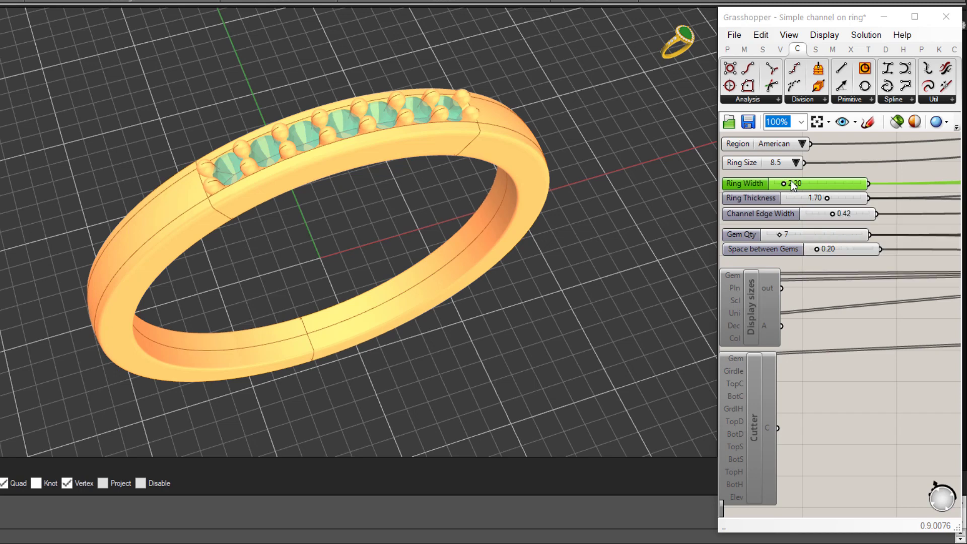
left_click_drag(783, 183, 792, 183)
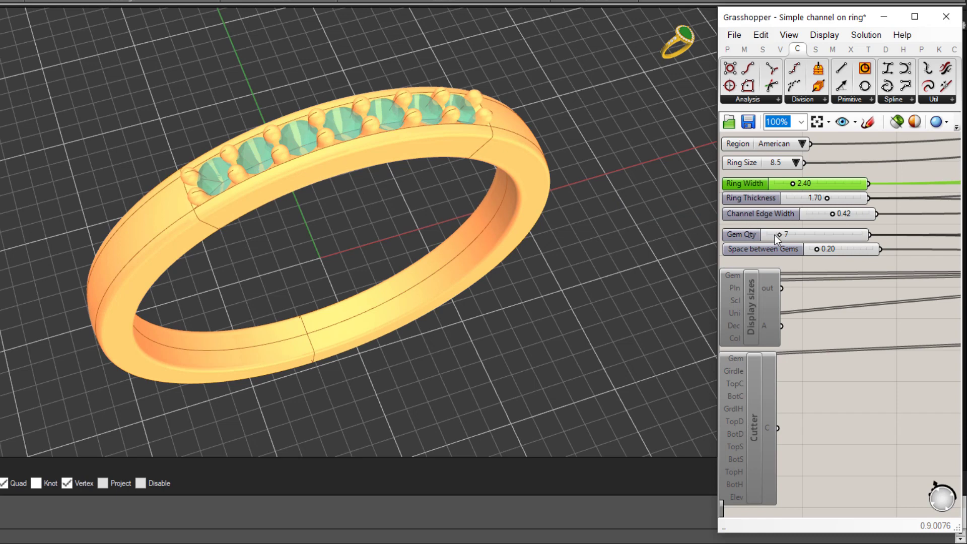
- Set the gem quantity to 16 for the row of stones on the ring
double_click(787, 233)
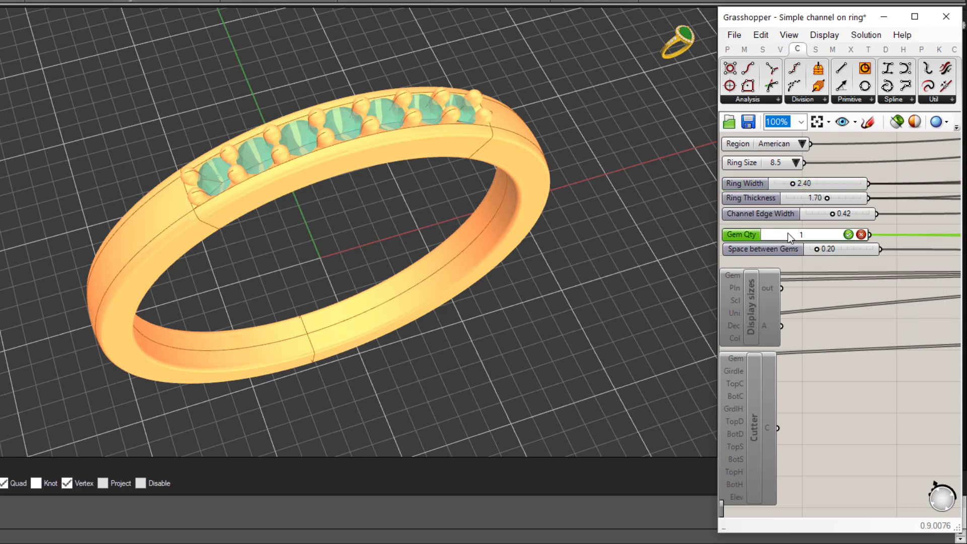
key("Return")
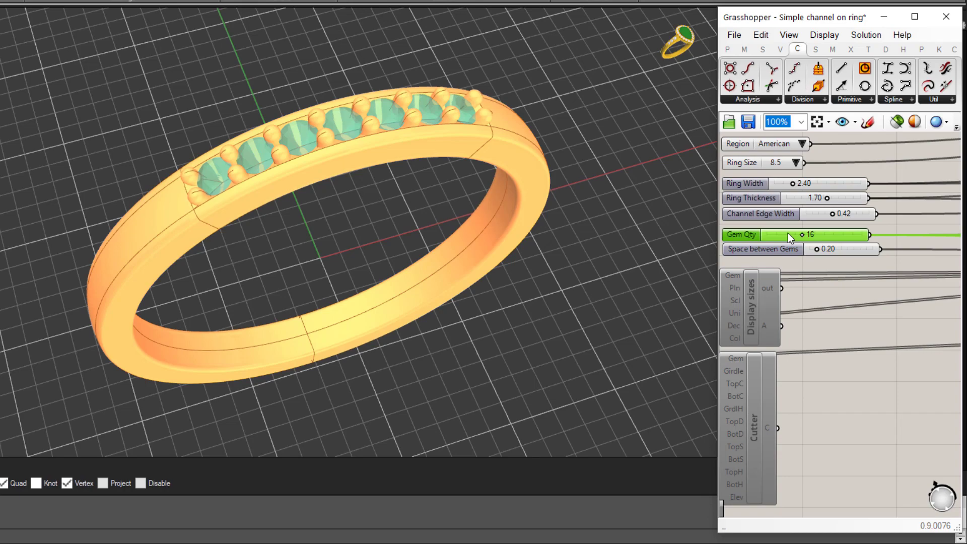
right_click_drag(605, 254, 594, 275)
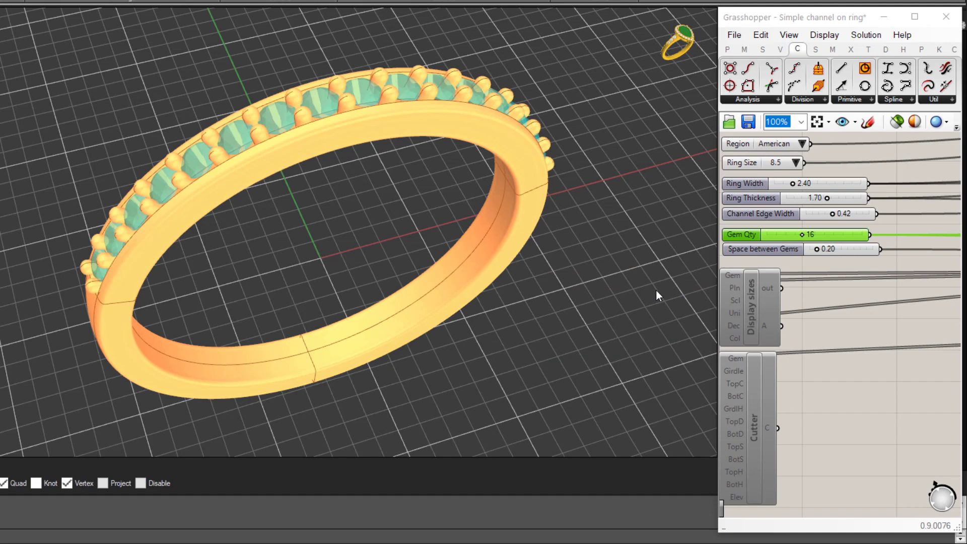
right_click_drag(495, 237, 372, 173)
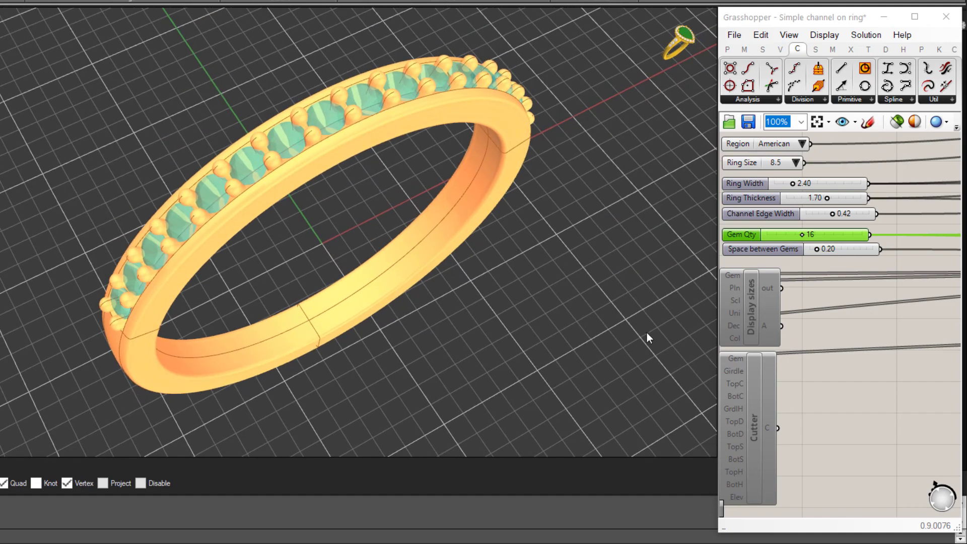
- Enable the Display sizes component and examine the size labels on the gems
right_click(751, 300)
left_click(782, 342)
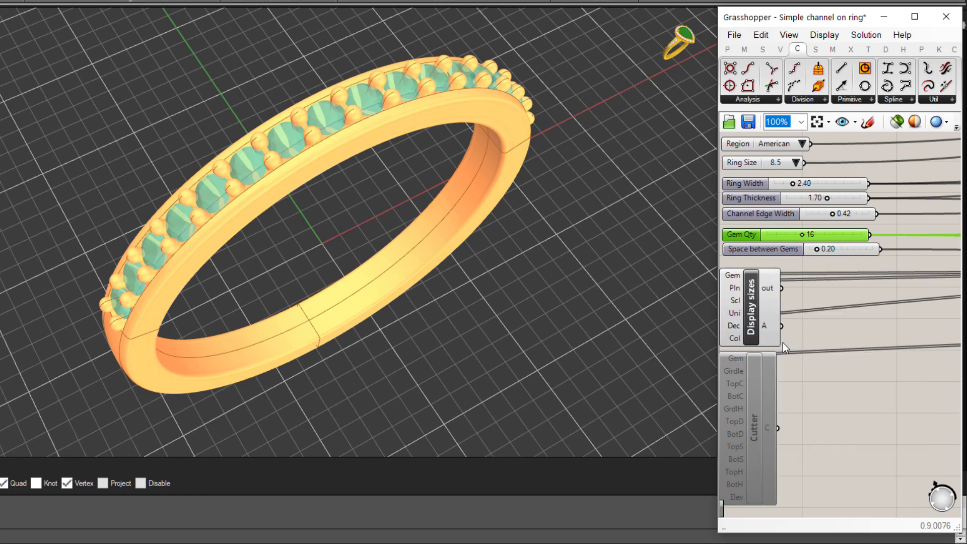
right_click_drag(567, 285, 368, 146)
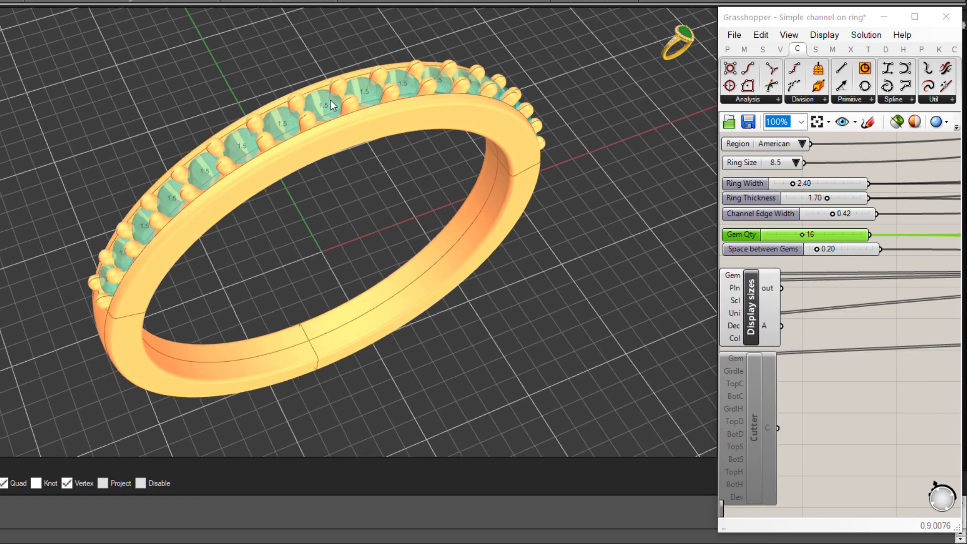
scroll(330, 100, "up", 5)
scroll(352, 131, "down", 5)
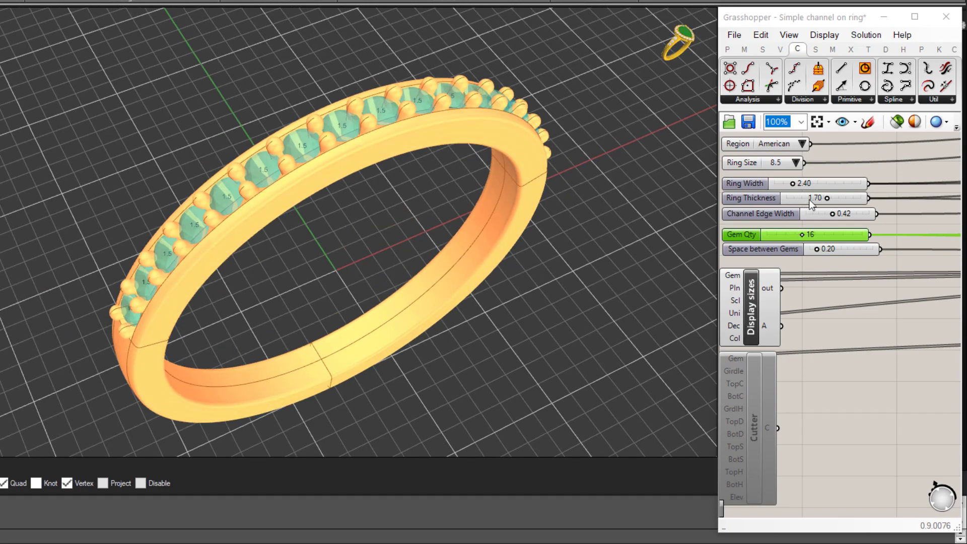
- Set the ring width to 2.6 and check the gem size labels up close
double_click(803, 184)
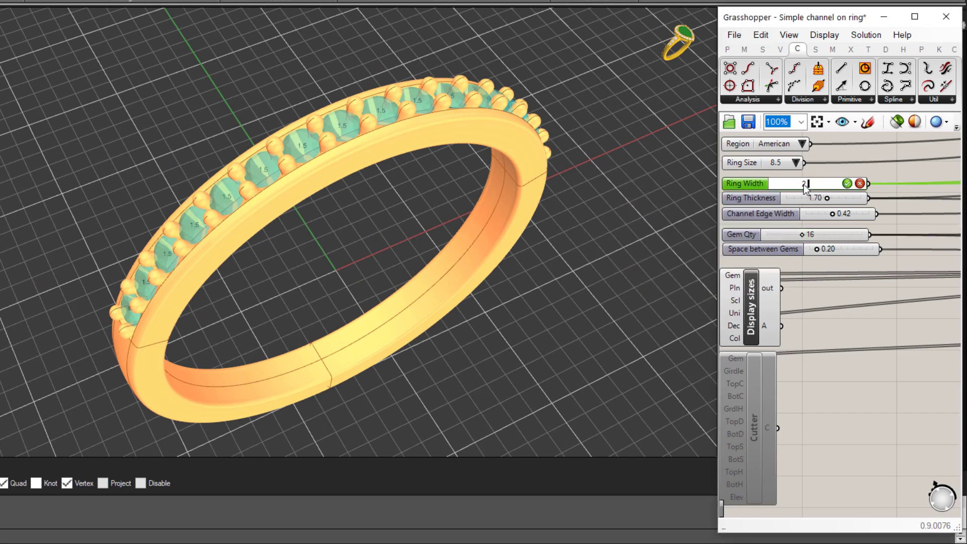
type("2.6")
key("Return")
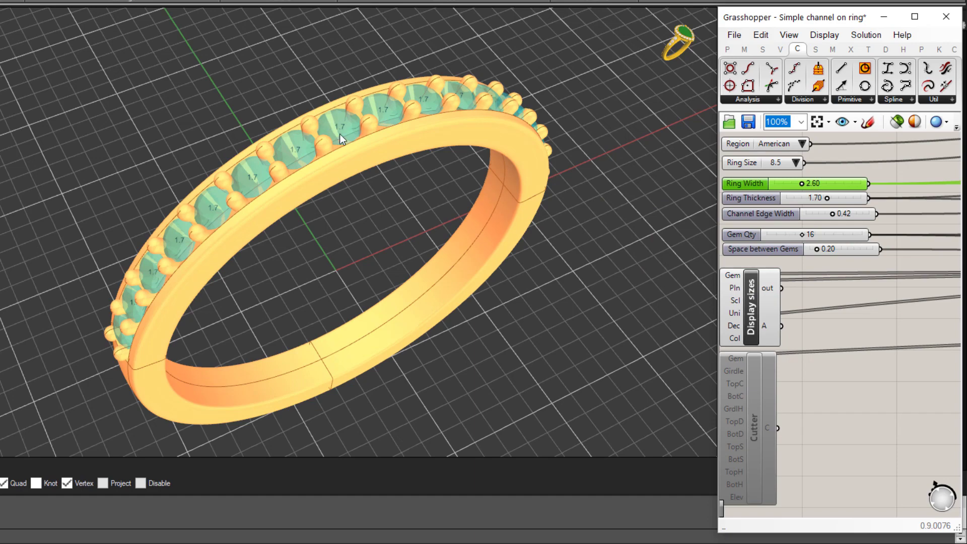
scroll(340, 134, "up", 3)
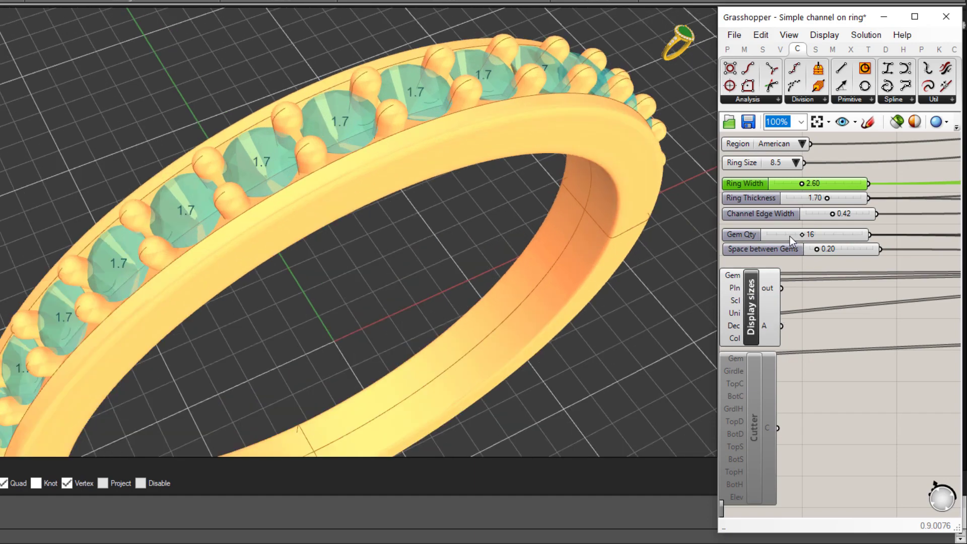
- Narrow the channel edge width to 0.40 and further to 0.37
double_click(838, 213)
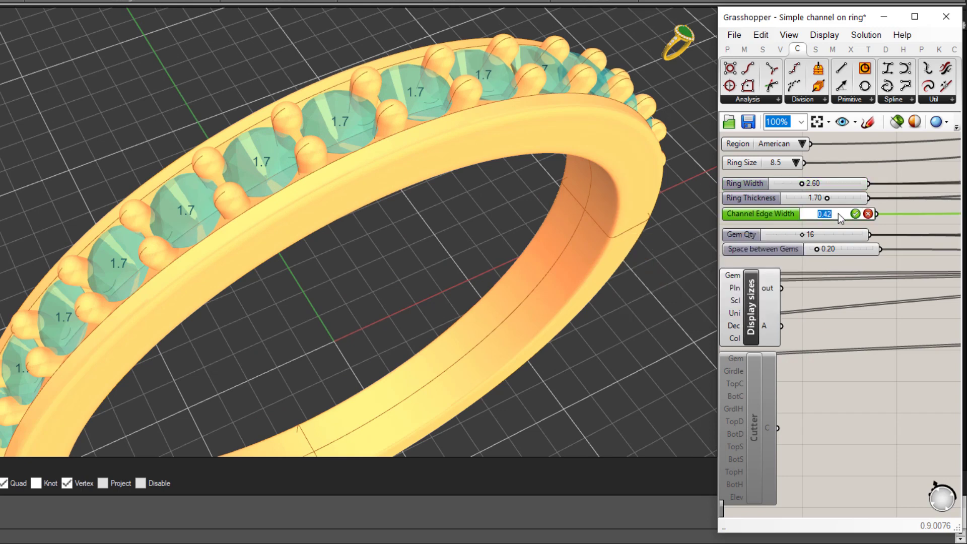
key("Return")
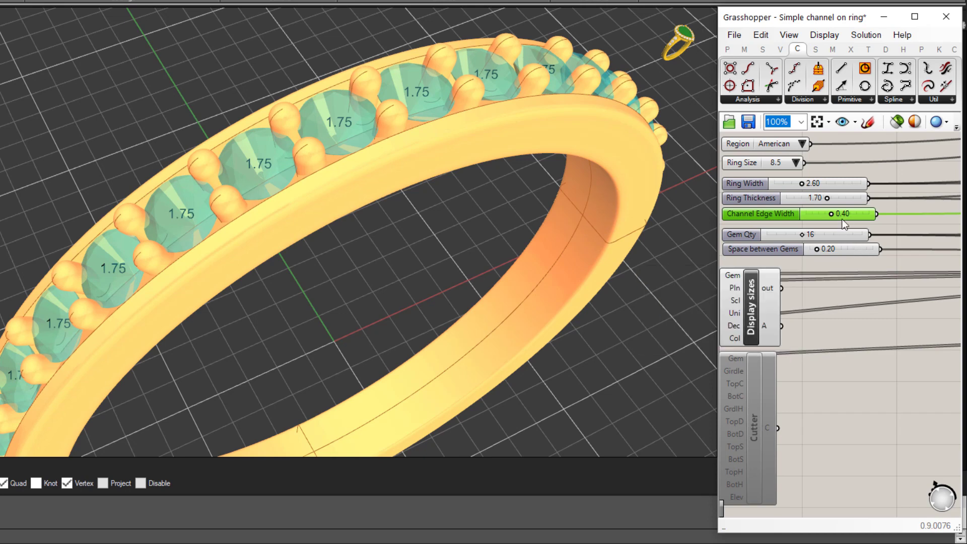
double_click(845, 212)
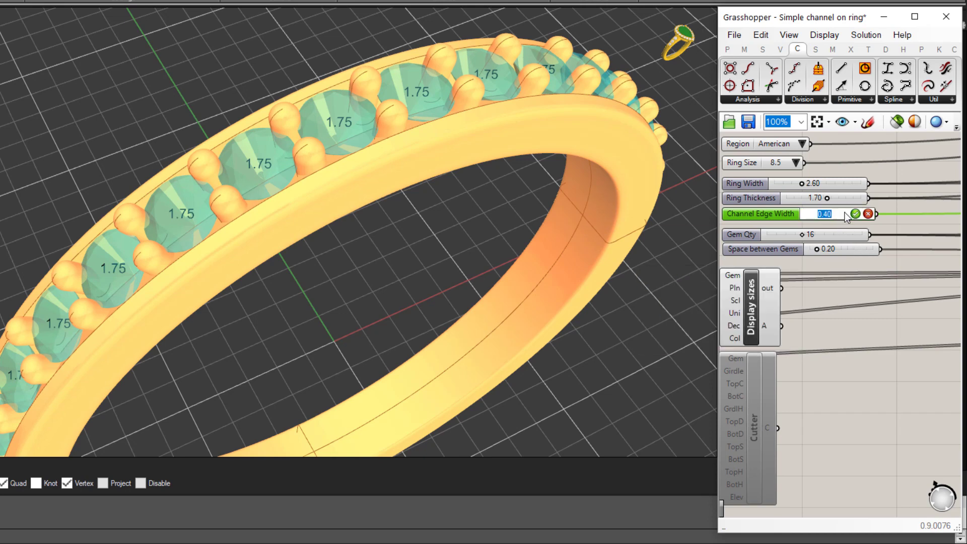
type(".37")
key("Return")
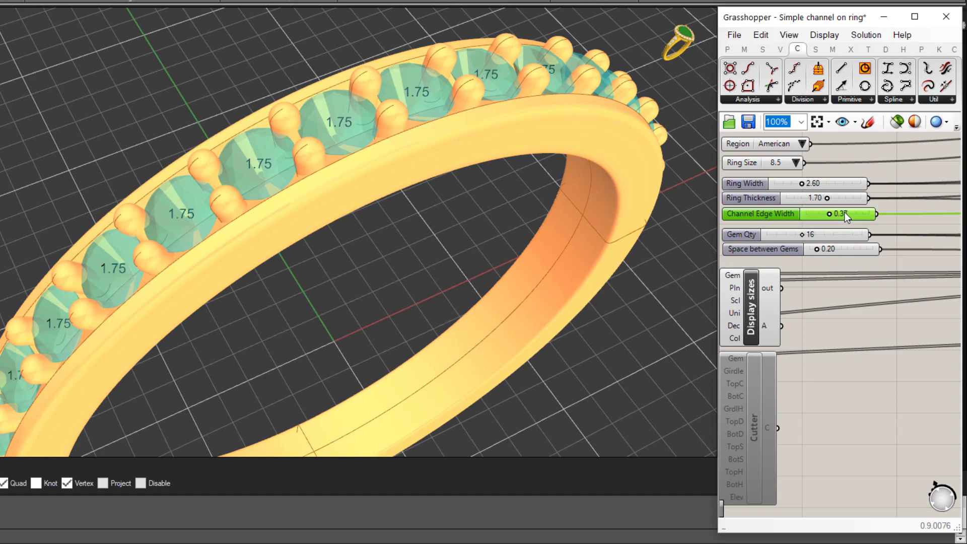
right_click_drag(527, 239, 524, 218)
scroll(527, 233, "down", 4)
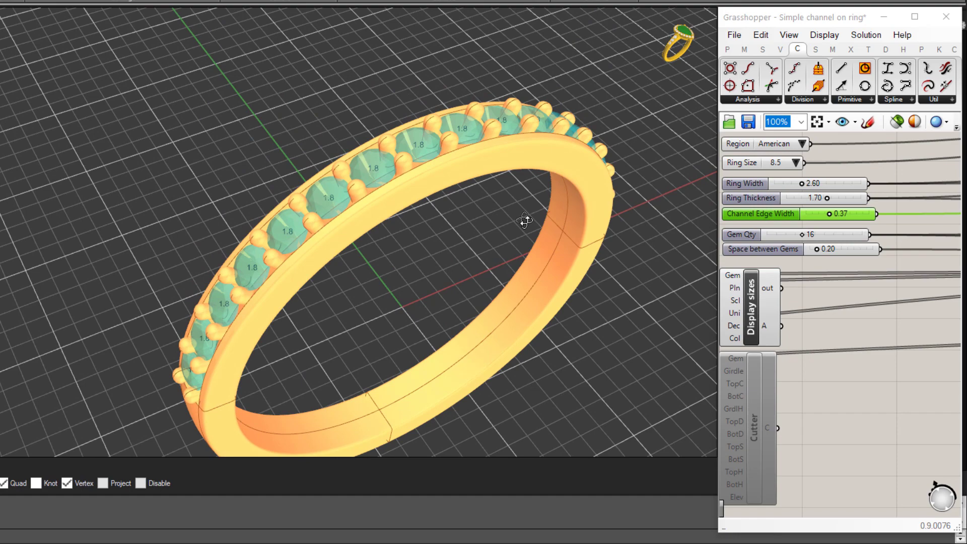
- Disable the Display sizes component to remove the size labels from the gems
right_click(752, 302)
left_click(791, 339)
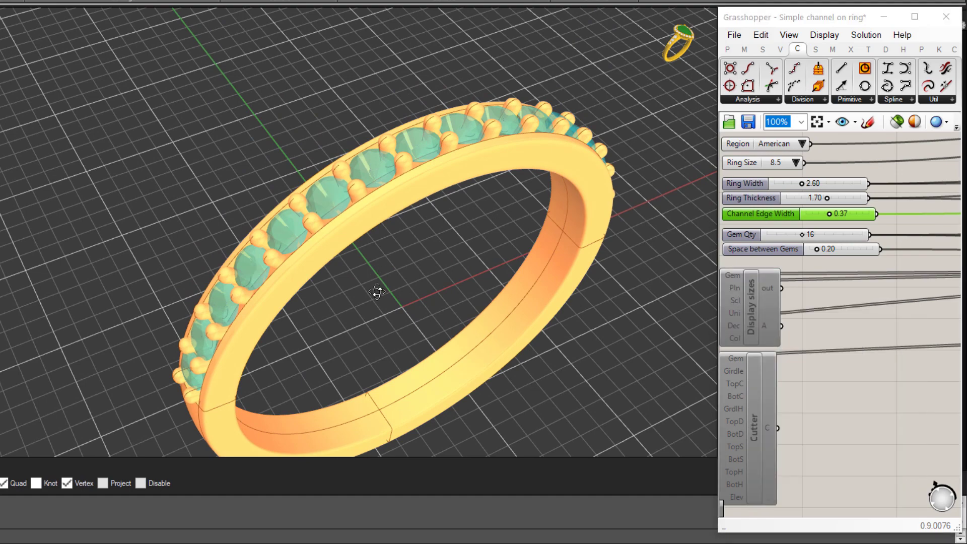
right_click_drag(378, 292, 390, 263)
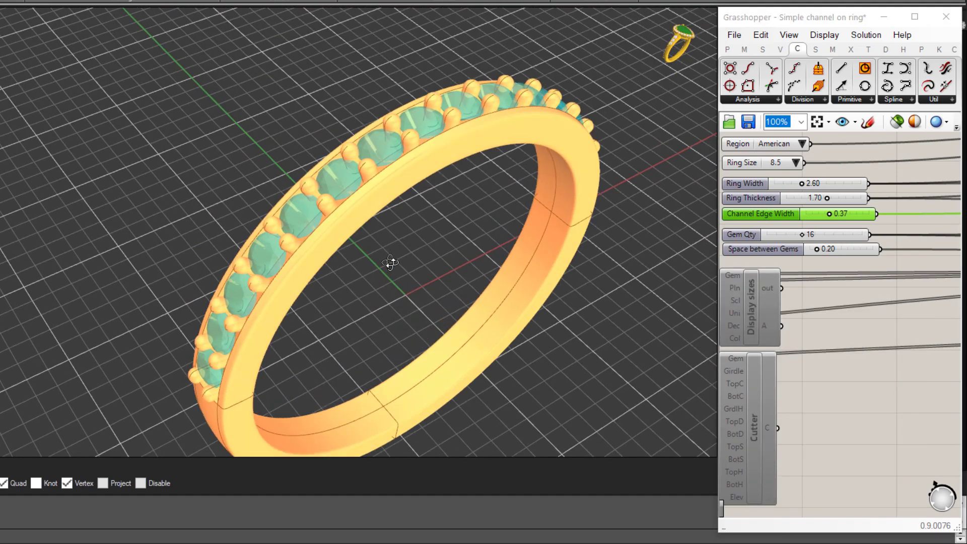
- Enable the Cutter component to display the gem cutters on the ring
right_click(754, 416)
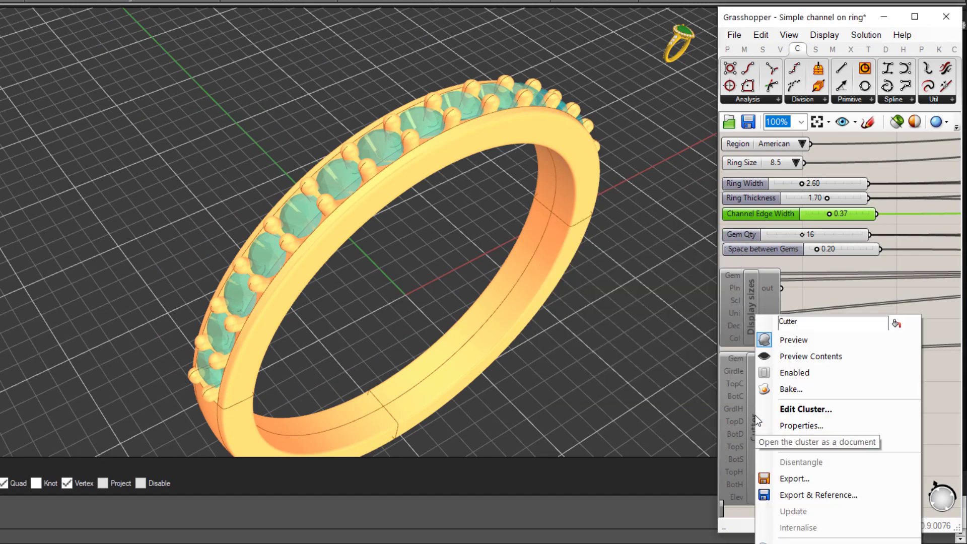
left_click(785, 373)
right_click_drag(634, 309, 463, 274)
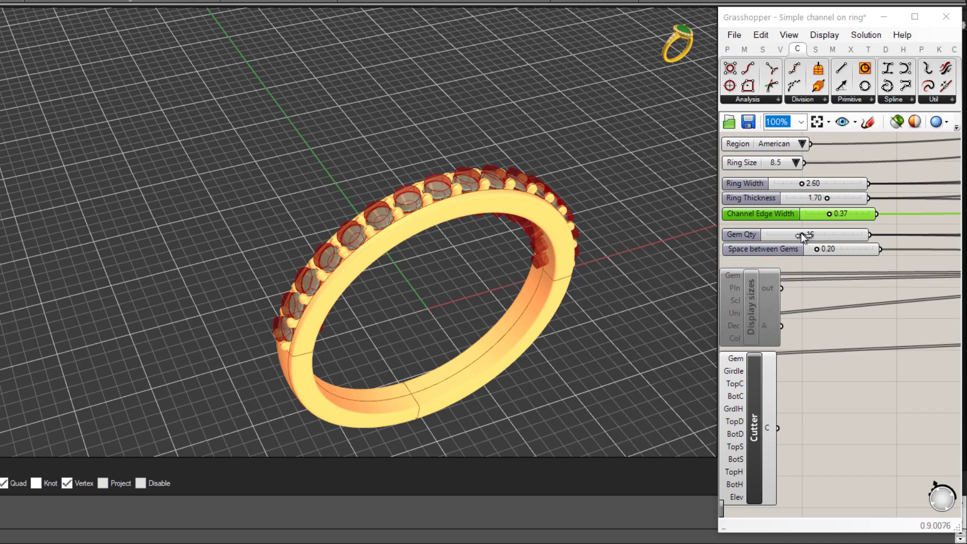
- Set the gem quantity to 12 and check the gems along the ring up close
double_click(766, 239)
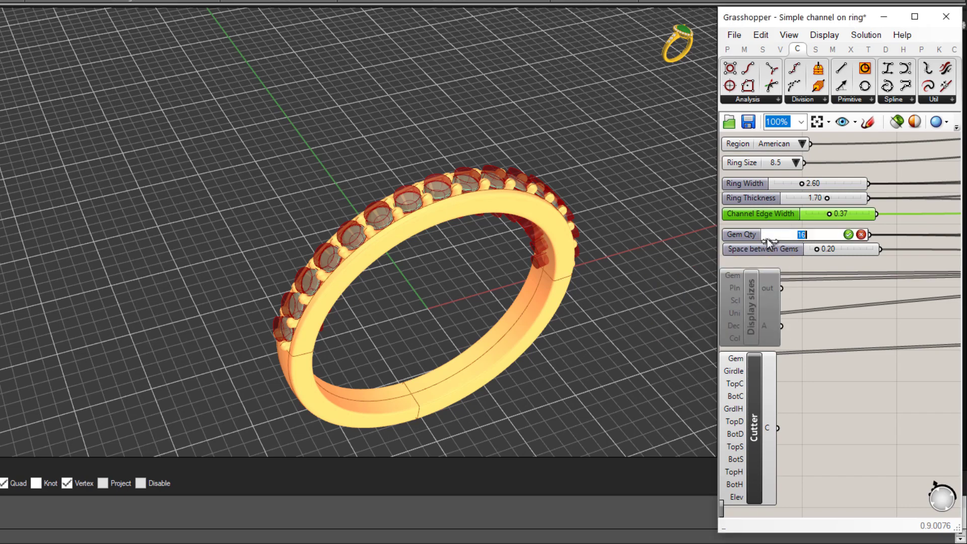
type("12")
key("Return")
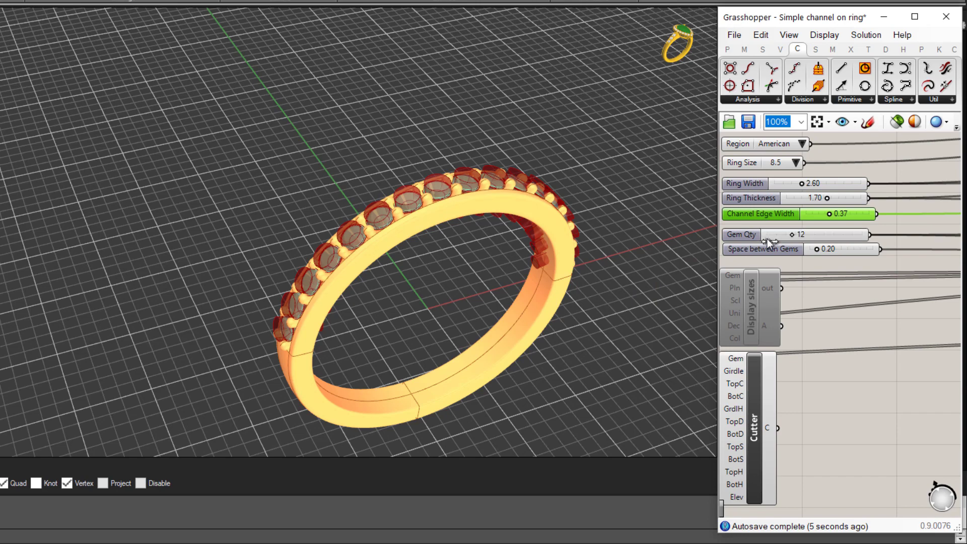
right_click_drag(448, 302, 477, 296)
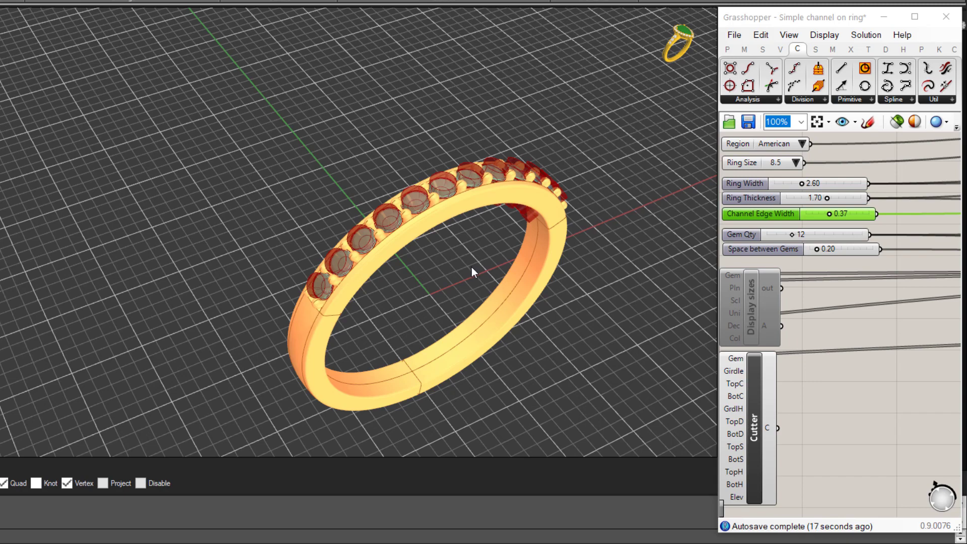
scroll(472, 267, "up", 2)
scroll(473, 257, "down", 1)
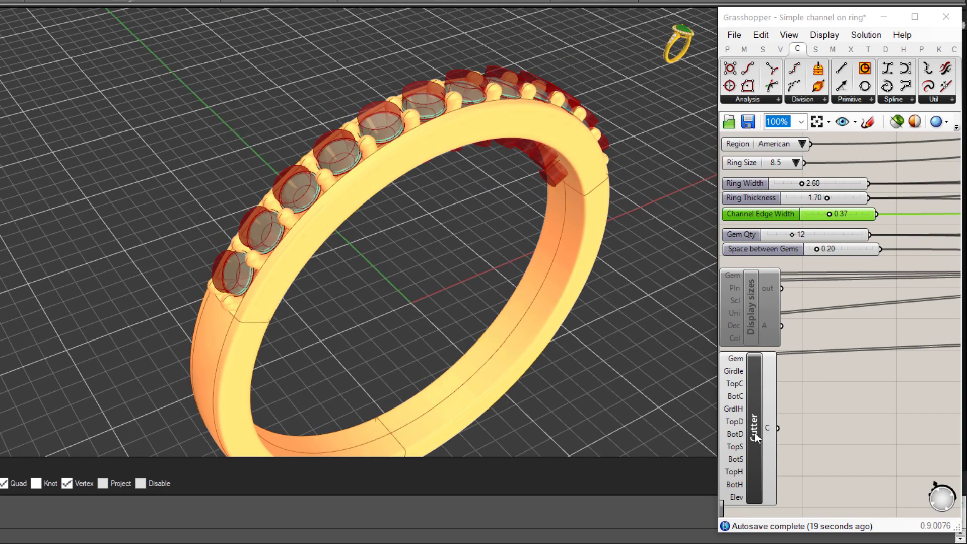
- Disable the Cutter component to hide the cutters and show the gems again
right_click(754, 433)
left_click(794, 372)
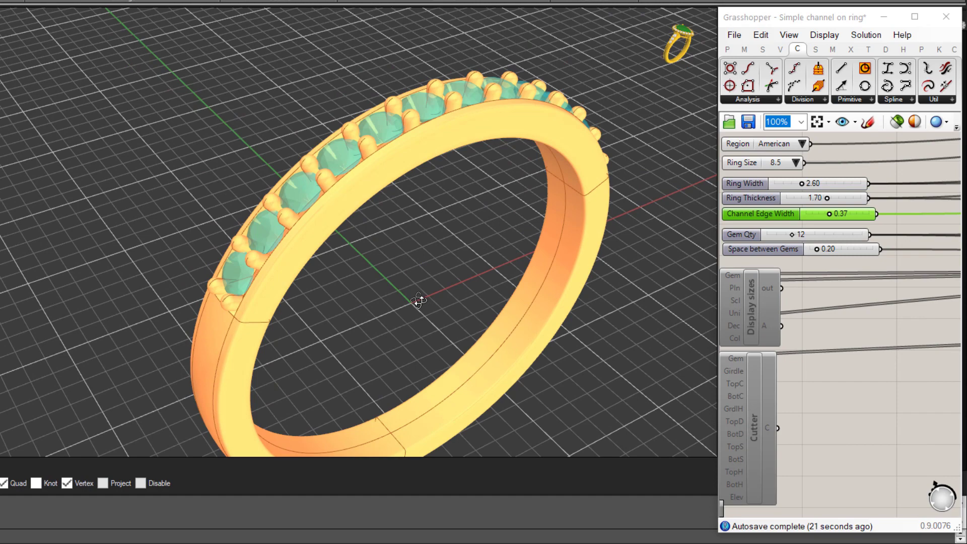
right_click_drag(416, 300, 426, 302)
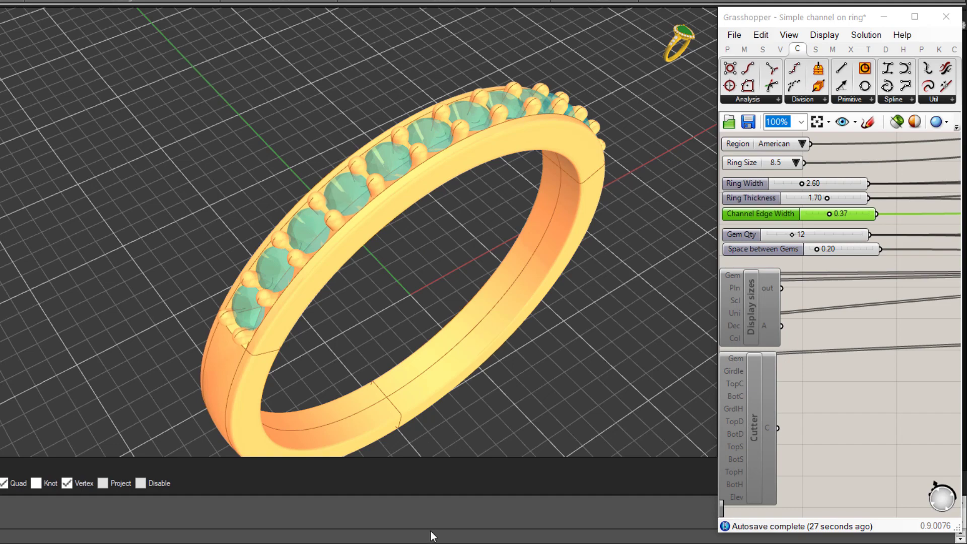
- Open the recent definition "Curved channels.gh" and centre its ring in view
left_click(734, 35)
mouse_move(771, 82)
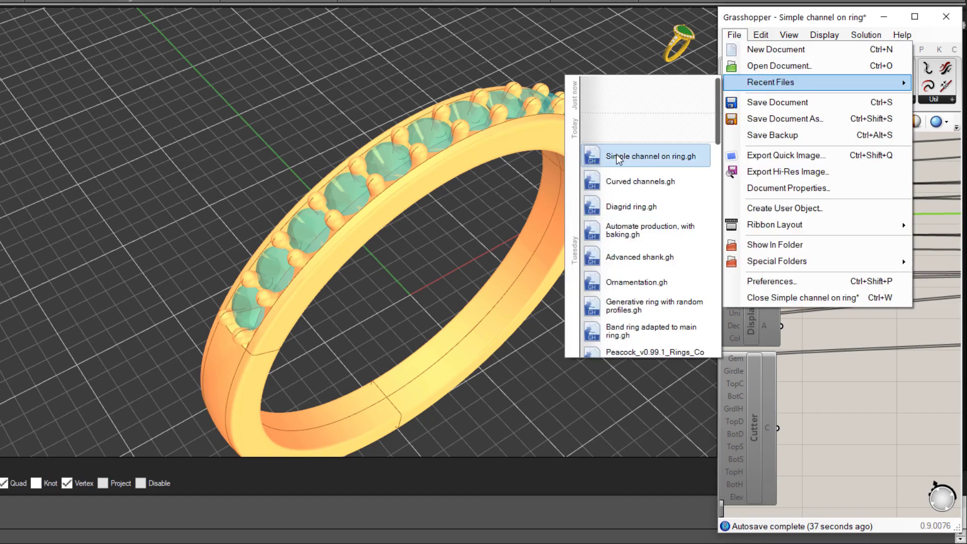
left_click(621, 183)
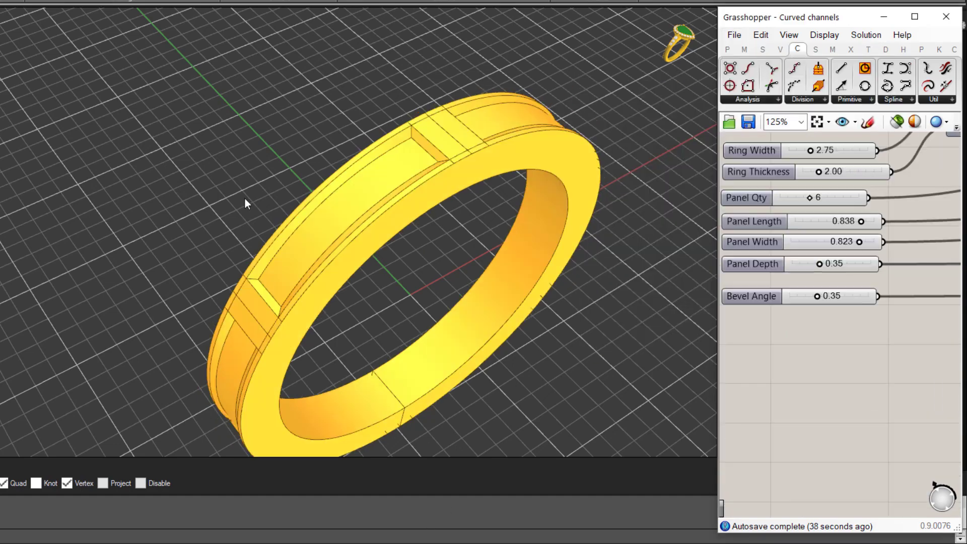
right_click_drag(235, 187, 222, 168, "shift")
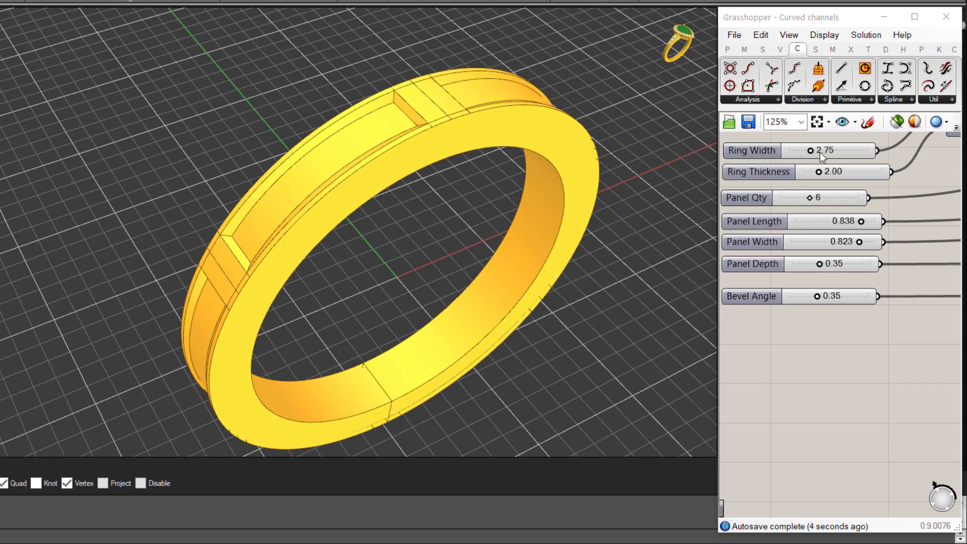
- Widen the ring to 4.43 and check its shape from several angles
mouse_move(810, 150)
left_mouse_down()
mouse_move(837, 152)
mouse_move(823, 153)
left_mouse_up()
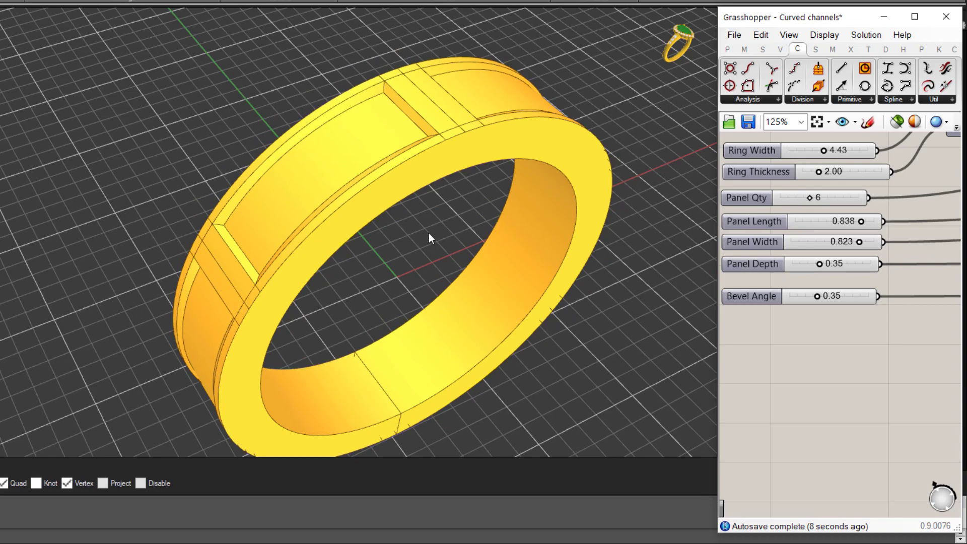
right_click_drag(428, 238, 502, 129)
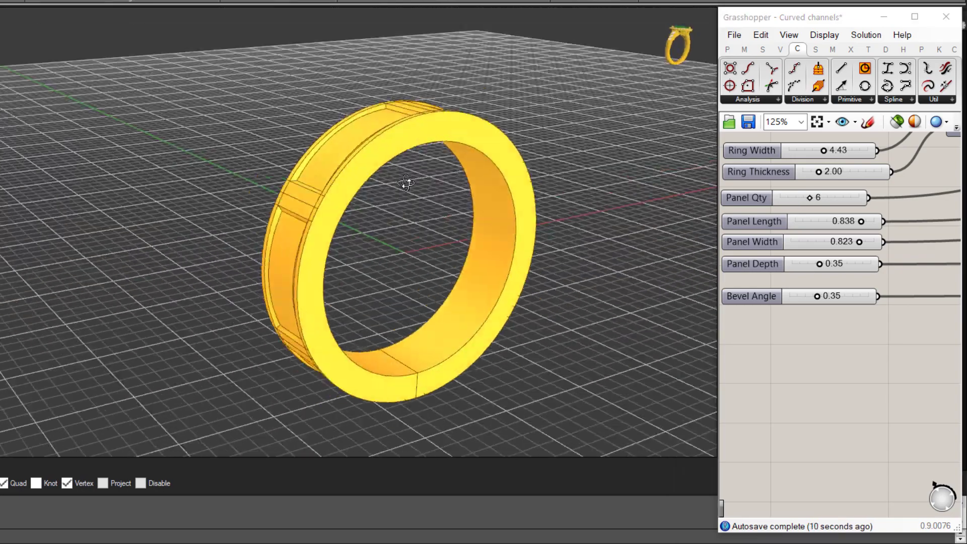
right_click_drag(406, 184, 398, 231)
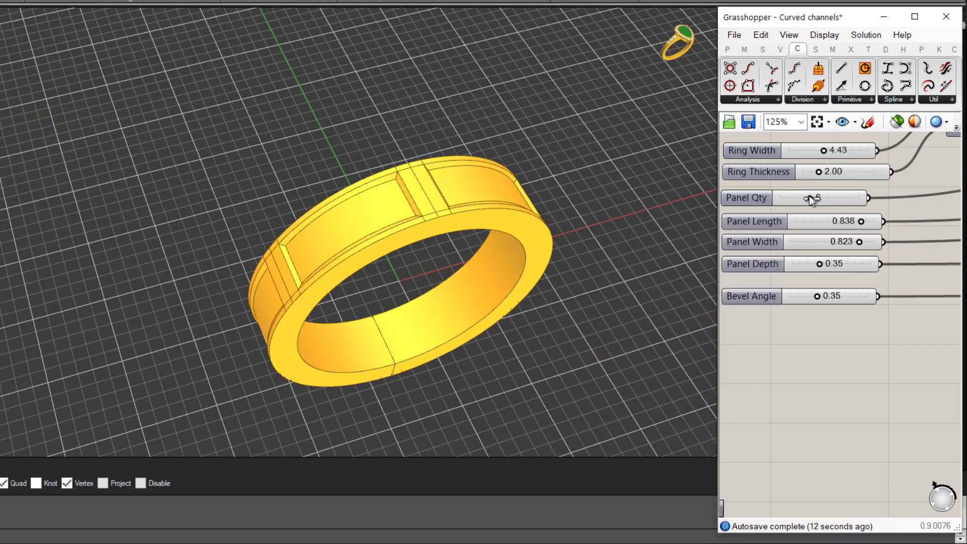
- Increase the panel quantity to 10 and inspect the recessed panels around the ring
left_click_drag(809, 198, 829, 198)
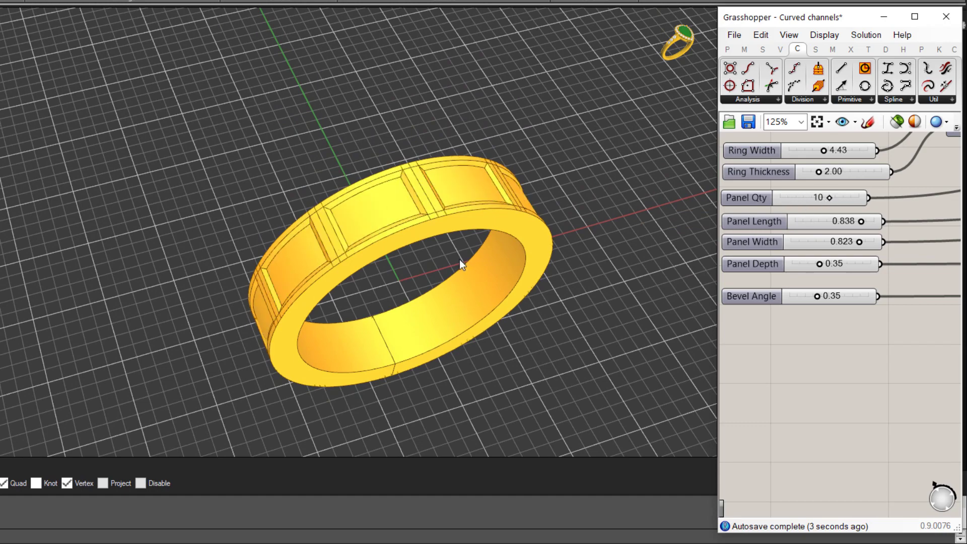
scroll(395, 242, "up", 4)
right_click_drag(395, 243, 420, 231)
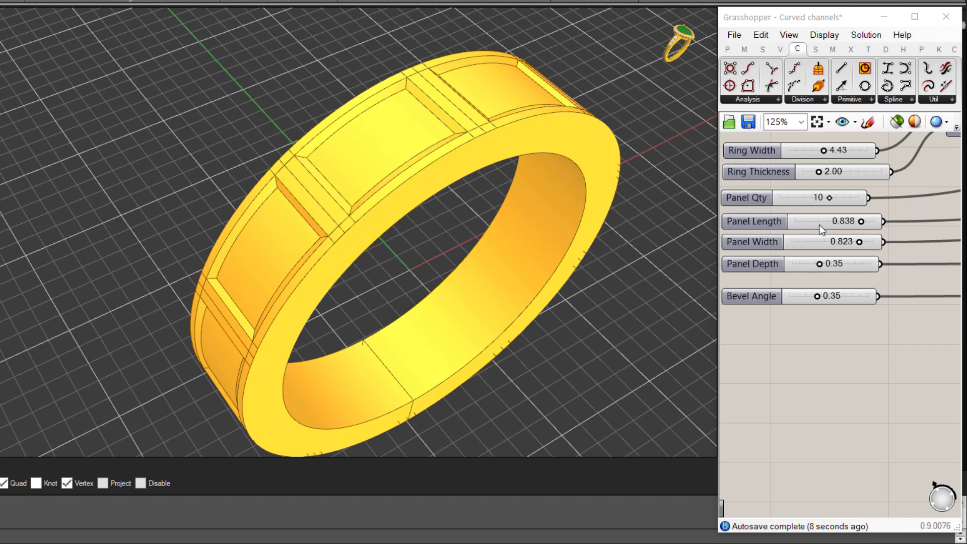
- Set the panel length to 0.886, panel width to 0.785, panel depth to 0.44 and bevel angle to 0.48
left_click_drag(860, 222, 826, 264)
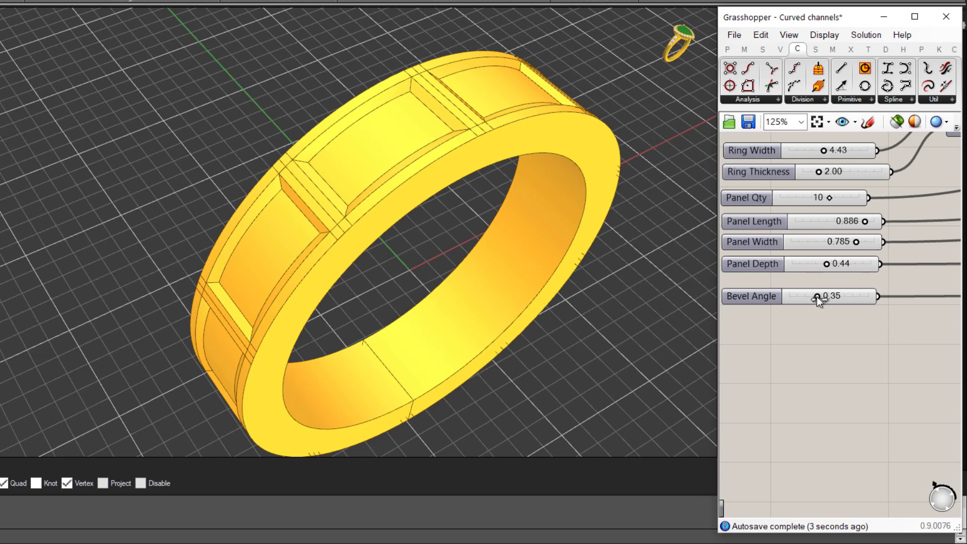
mouse_move(830, 297)
left_mouse_down()
mouse_move(859, 296)
mouse_move(825, 296)
left_mouse_up()
scroll(464, 127, "up", 5)
scroll(436, 117, "down", 5)
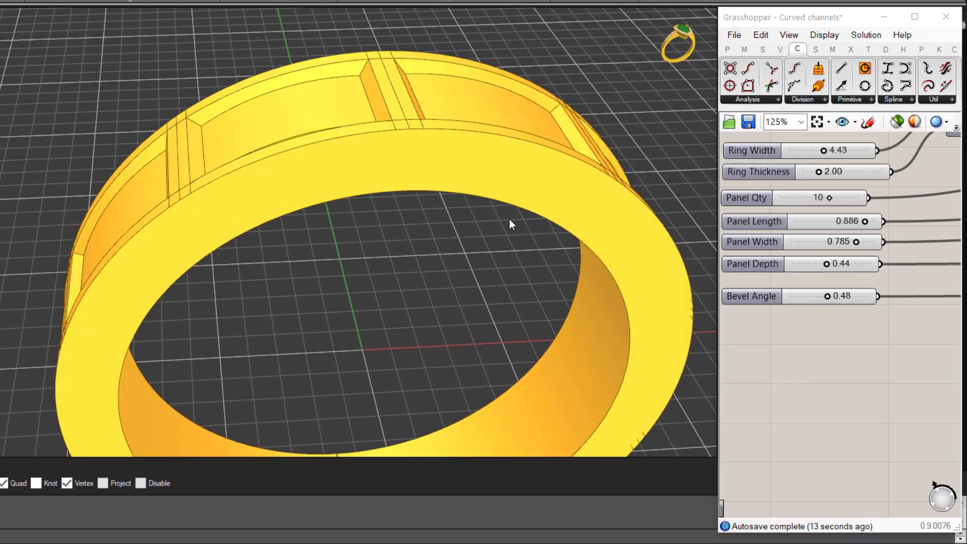
right_click_drag(509, 219, 579, 237)
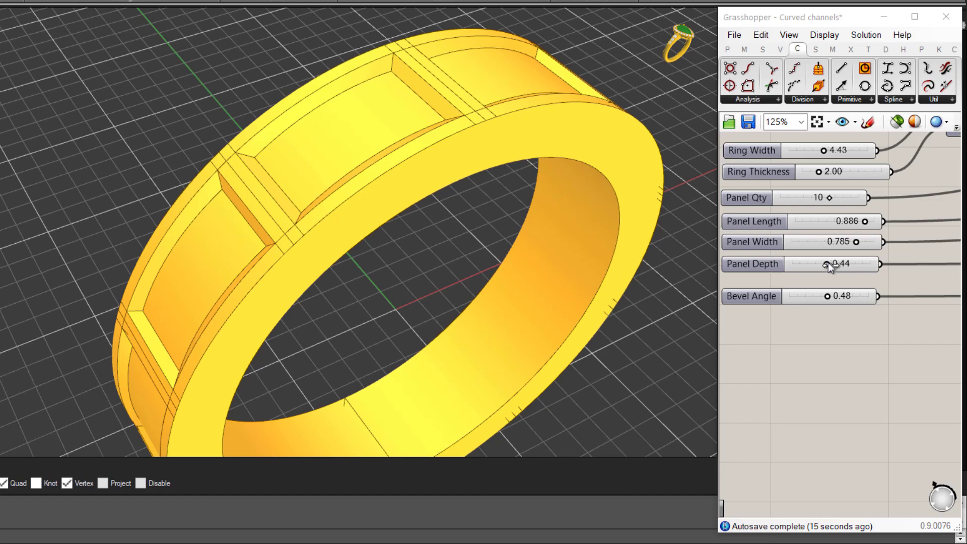
mouse_move(828, 263)
left_mouse_down()
mouse_move(848, 264)
mouse_move(826, 264)
left_mouse_up()
right_click_drag(379, 226, 359, 212)
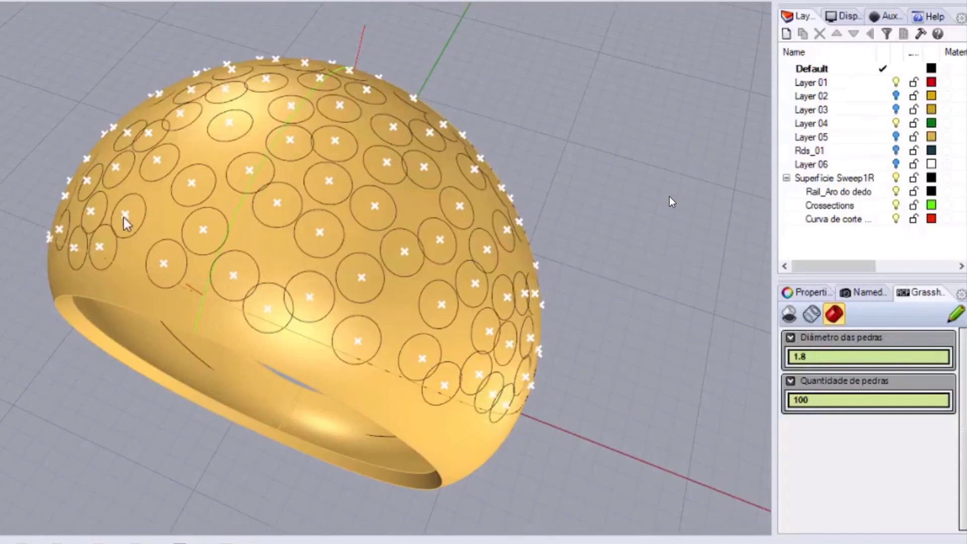
- Examine the stone circles on the dome ring and the cone-shaped cutters from inside and outside
right_click_drag(308, 239, 151, 173)
right_click_drag(305, 196, 386, 115)
scroll(345, 276, "up", 7)
scroll(339, 246, "down", 8)
scroll(385, 118, "up", 7)
scroll(386, 122, "down", 8)
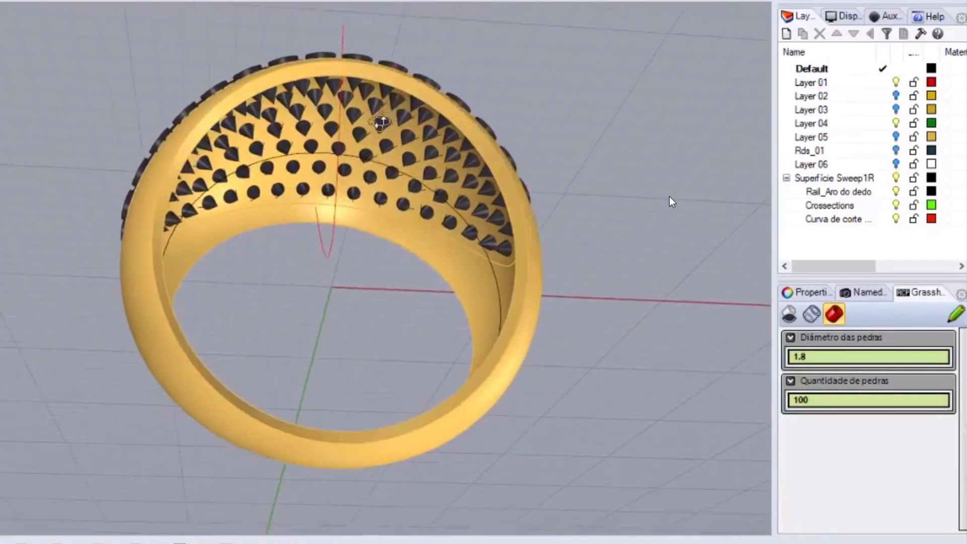
right_click_drag(380, 122, 356, 336)
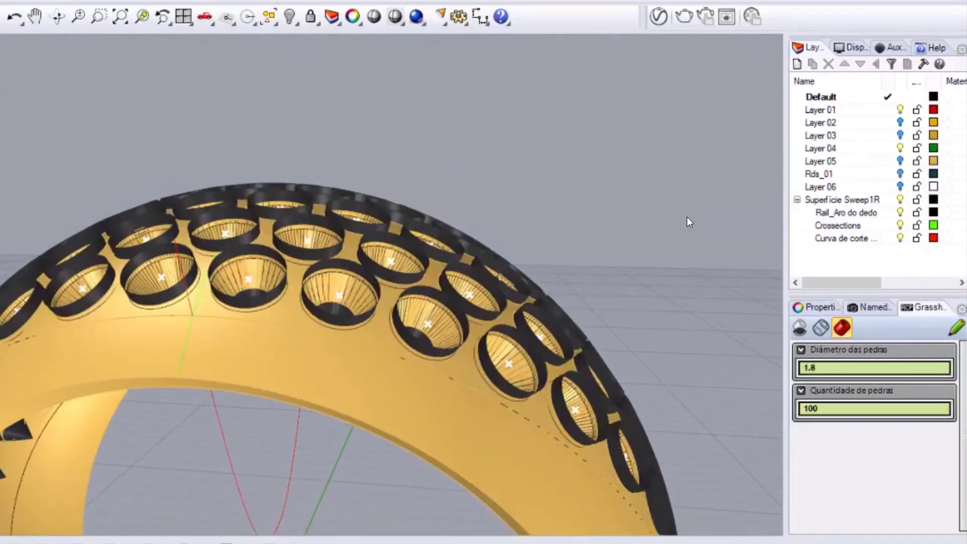
right_click_drag(444, 173, 443, 305)
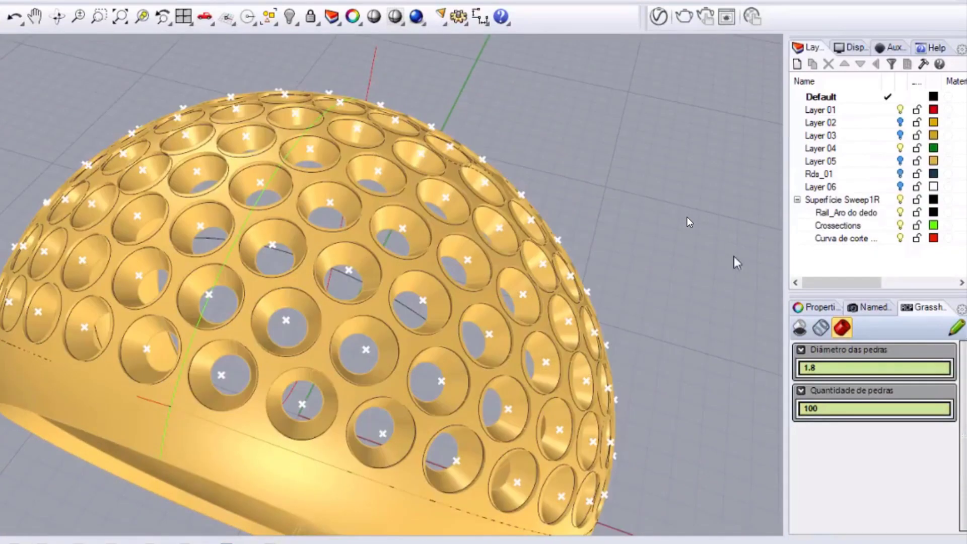
- Examine the cut stone seats and the points, connecting lines and prong circles between them
right_click_drag(424, 313, 395, 296)
right_click_drag(347, 196, 434, 275, "shift")
right_click_drag(434, 276, 427, 248)
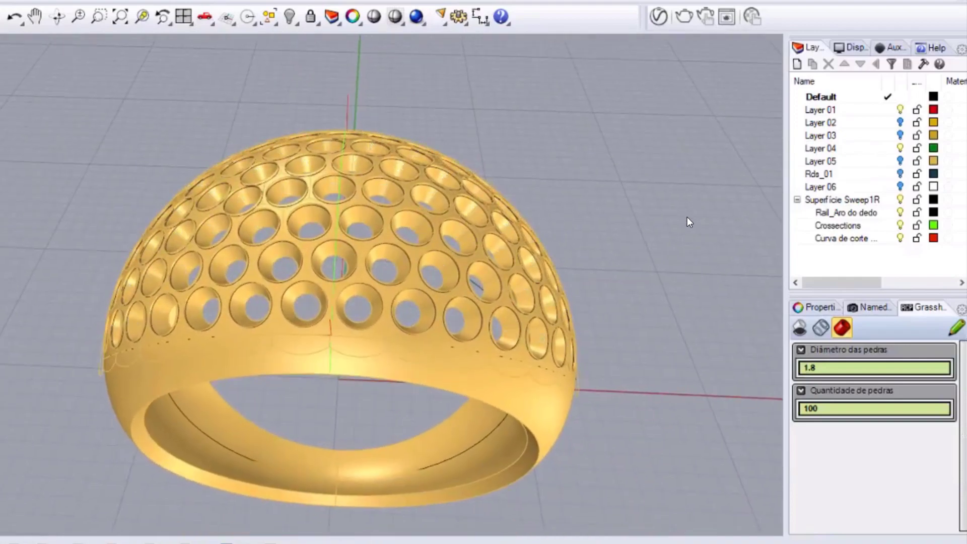
right_click_drag(372, 146, 406, 215)
scroll(417, 265, "up", 6)
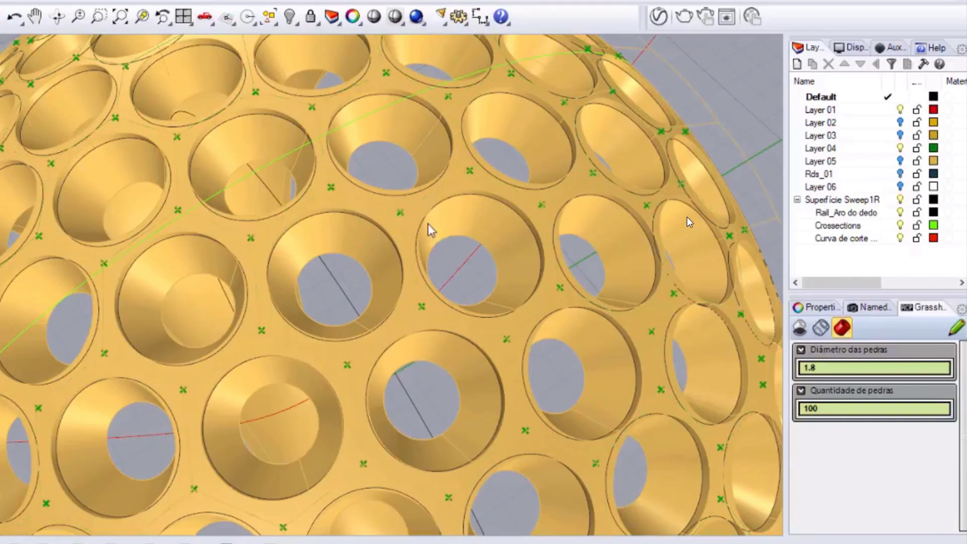
right_click_drag(426, 224, 457, 235)
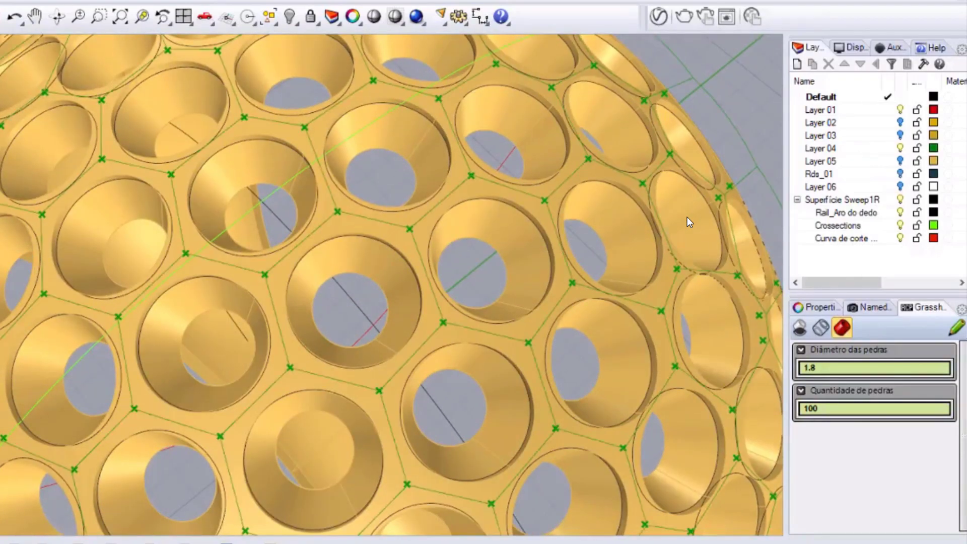
right_click_drag(298, 291, 409, 217)
scroll(380, 228, "down", 5)
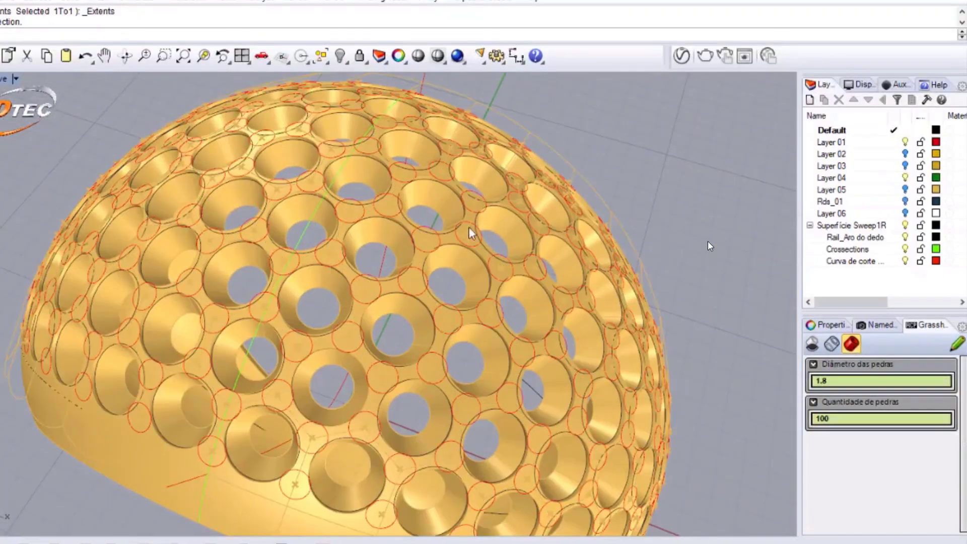
scroll(708, 246, "up", 5)
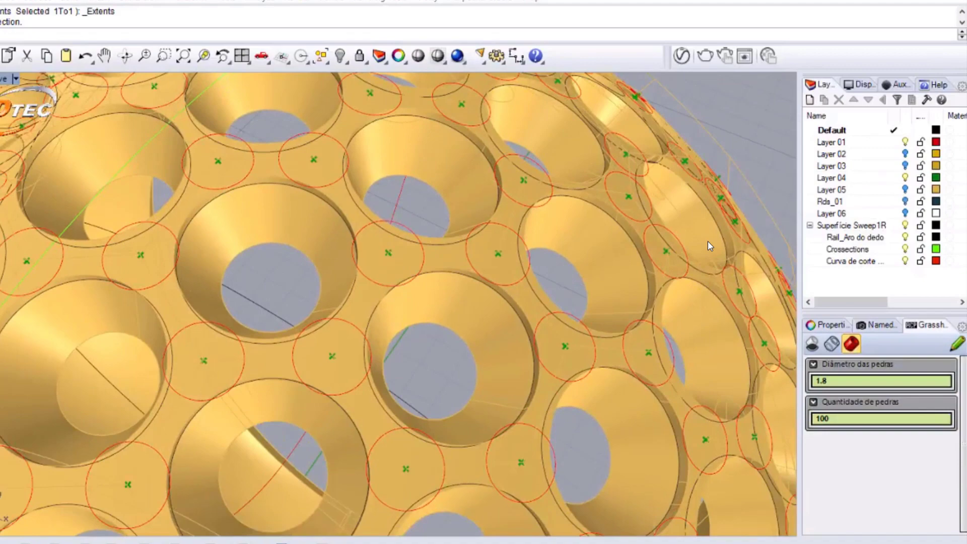
scroll(708, 246, "down", 3)
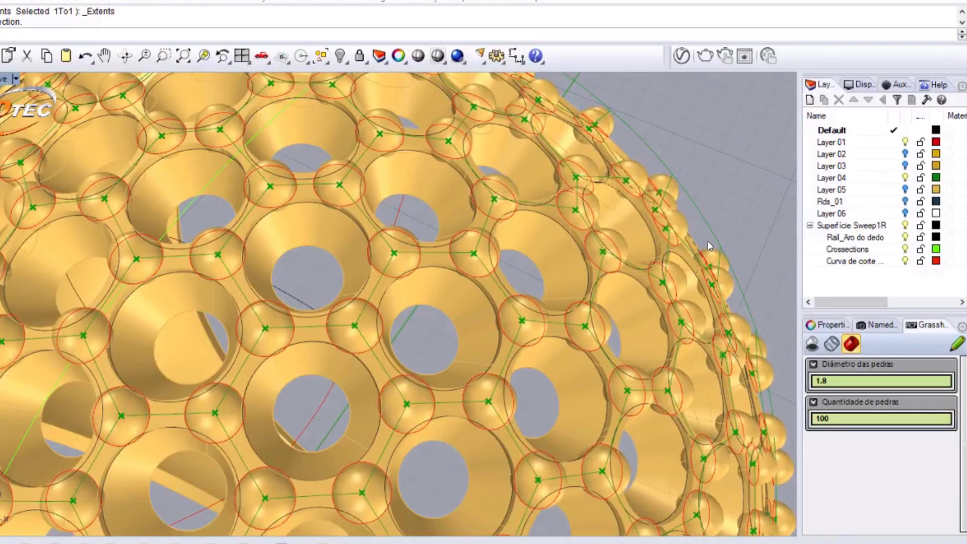
- Examine the prong beads around the stone seats and the triangular line network joining the seat centres
scroll(387, 252, "down", 7)
right_click_drag(387, 253, 473, 212)
scroll(447, 246, "down", 3)
scroll(473, 211, "up", 2)
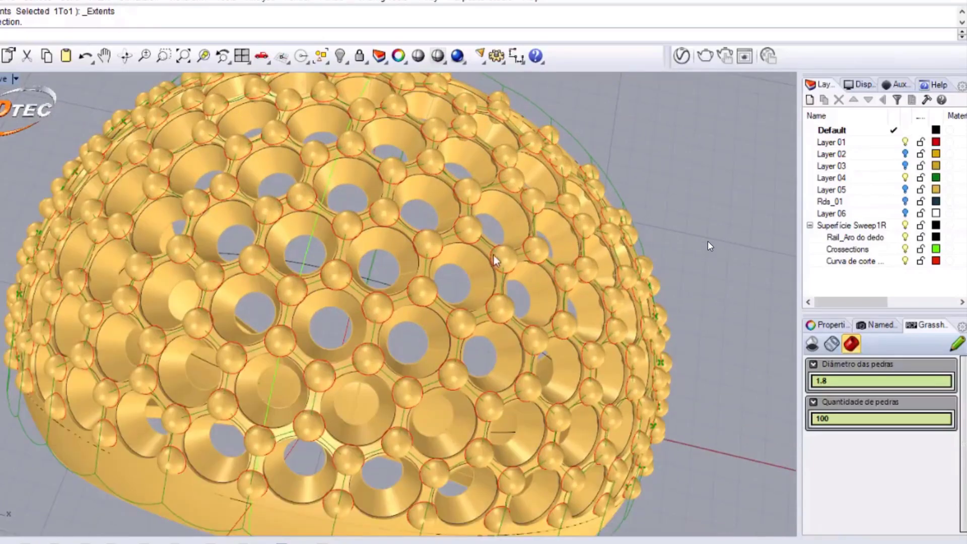
right_click_drag(496, 261, 450, 247)
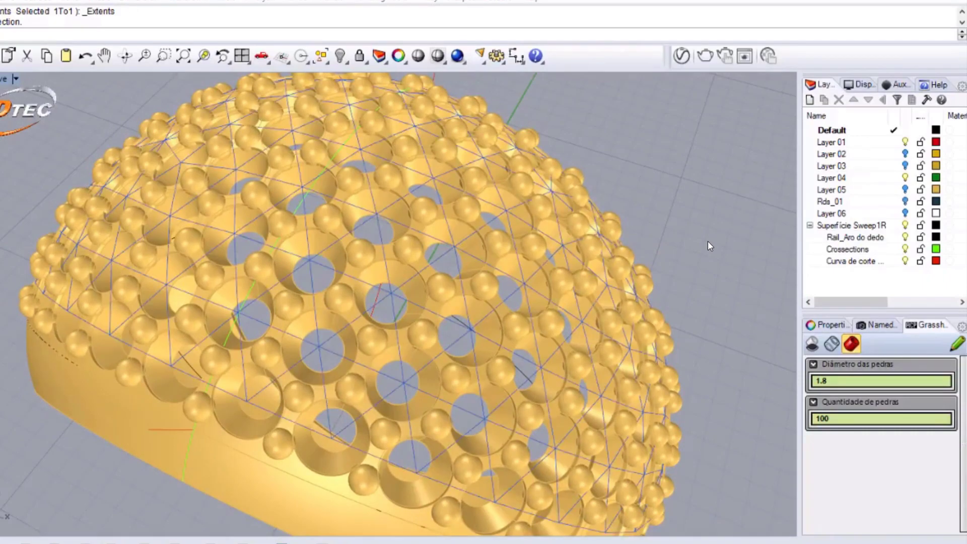
right_click_drag(519, 251, 472, 265)
right_click_drag(501, 237, 355, 276)
scroll(356, 276, "up", 5)
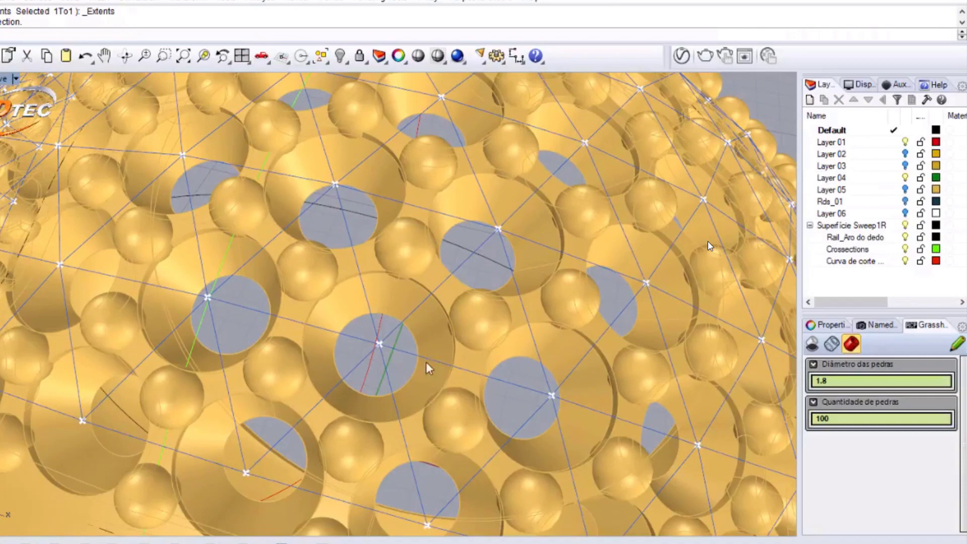
scroll(502, 393, "down", 10)
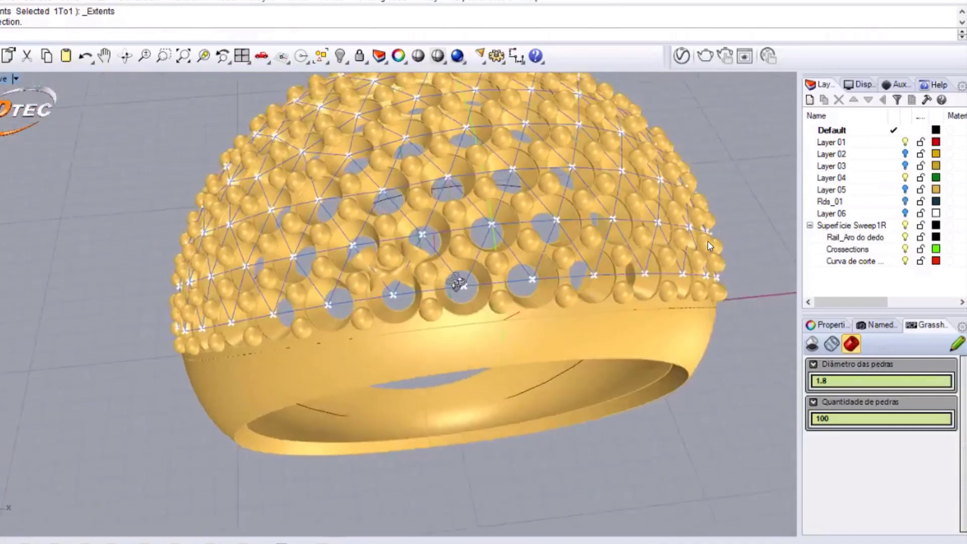
- Inspect the green three-armed cutting shapes between the seats up close and across the whole dome
scroll(408, 264, "up", 10)
right_click_drag(408, 262, 544, 245)
left_click(435, 256)
scroll(544, 245, "down", 10)
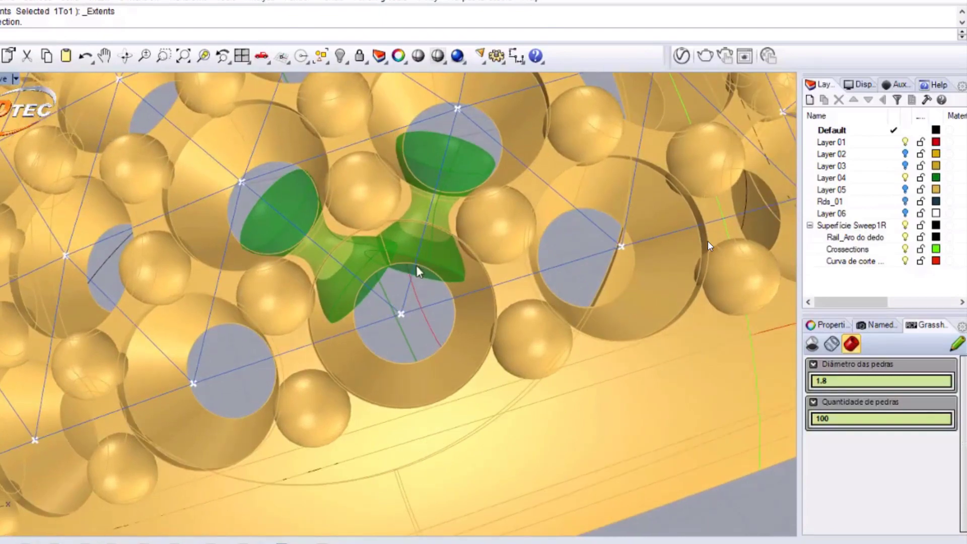
scroll(414, 272, "up", 5)
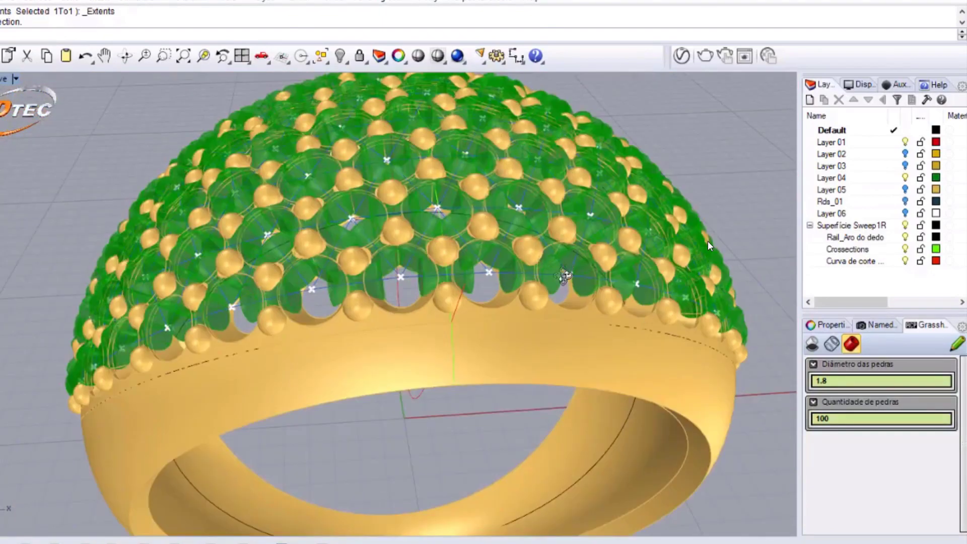
- Examine the pavé dome's green cutting shapes, prong beads and seat network up close, from above and from the side
scroll(453, 234, "up", 10)
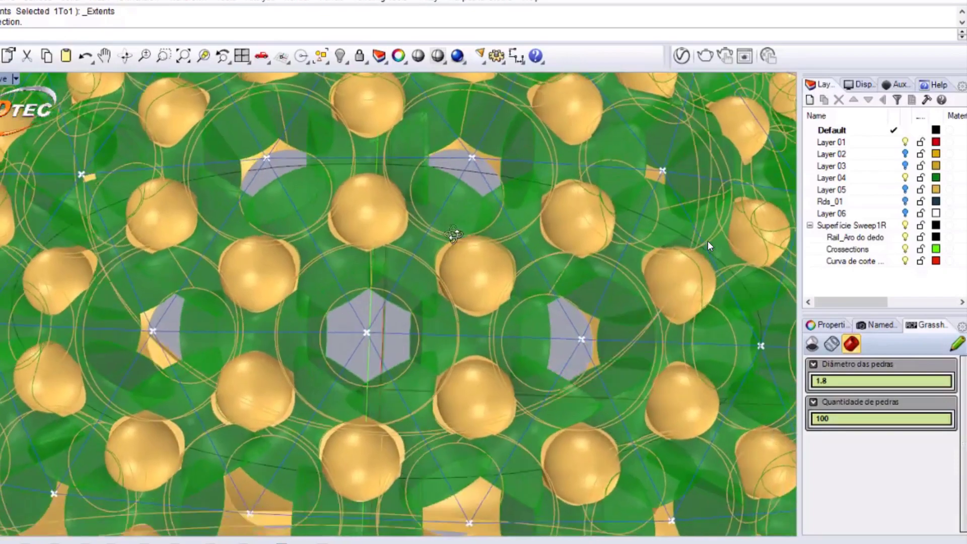
right_click_drag(453, 234, 388, 326)
scroll(392, 324, "down", 10)
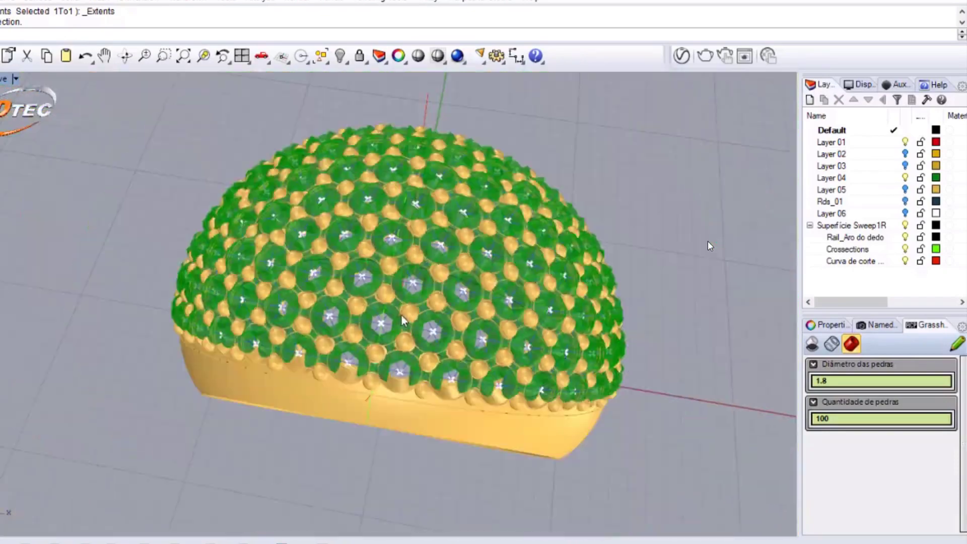
scroll(443, 218, "up", 3)
right_click_drag(443, 218, 428, 297)
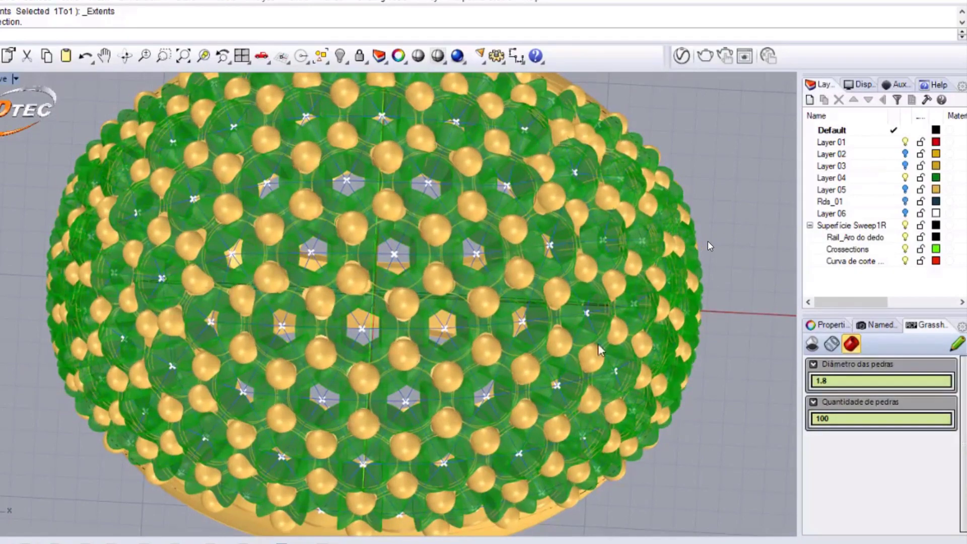
right_click_drag(432, 322, 563, 222)
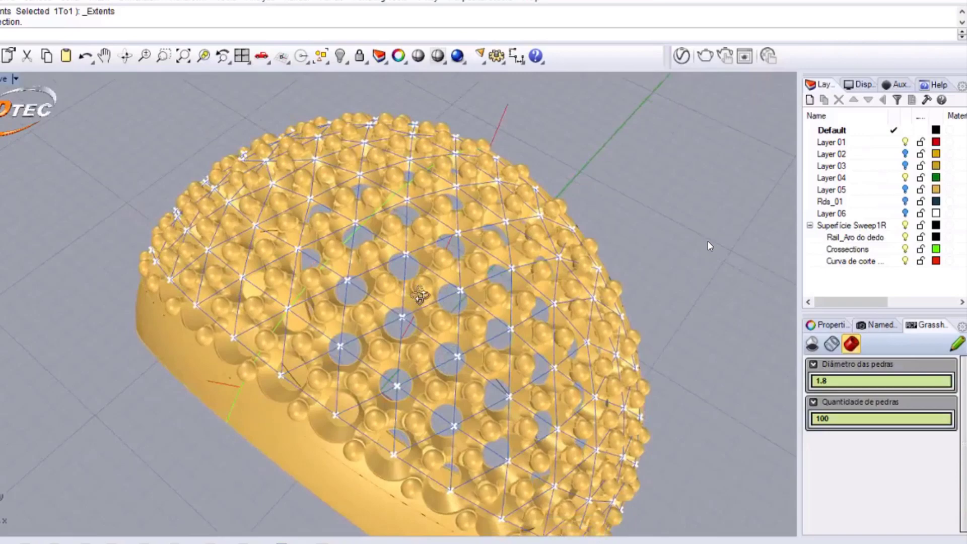
right_click_drag(420, 295, 496, 308)
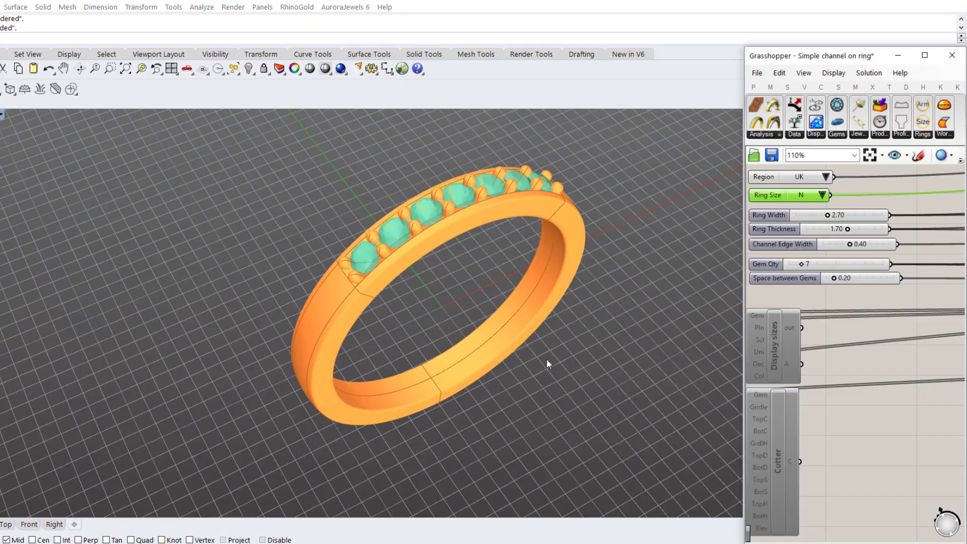
mouse_move(557, 361)
right_mouse_down()
mouse_move(564, 335)
mouse_move(573, 372)
mouse_move(571, 361)
right_mouse_up()
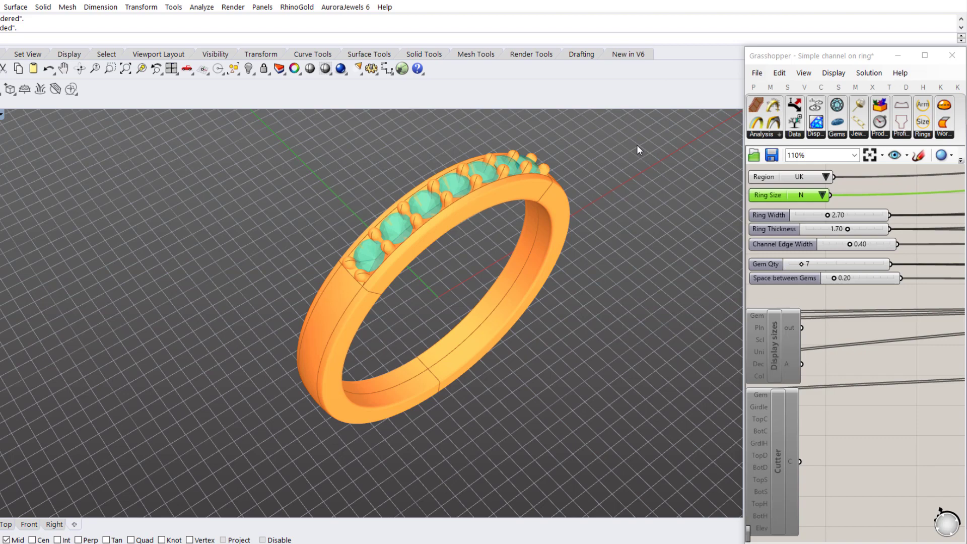
right_click_drag(462, 186, 463, 197)
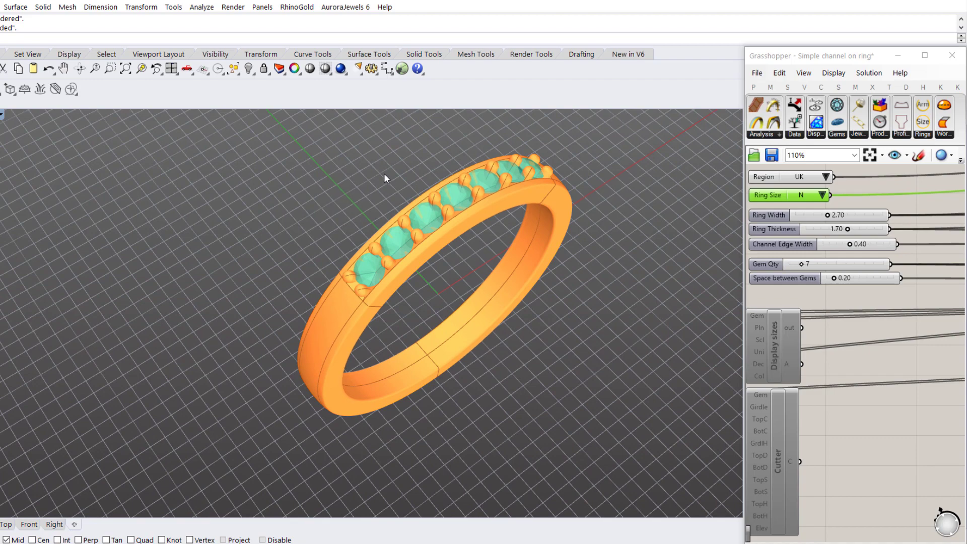
scroll(384, 175, "up", 3)
scroll(383, 174, "down", 2)
right_click_drag(384, 174, 368, 157)
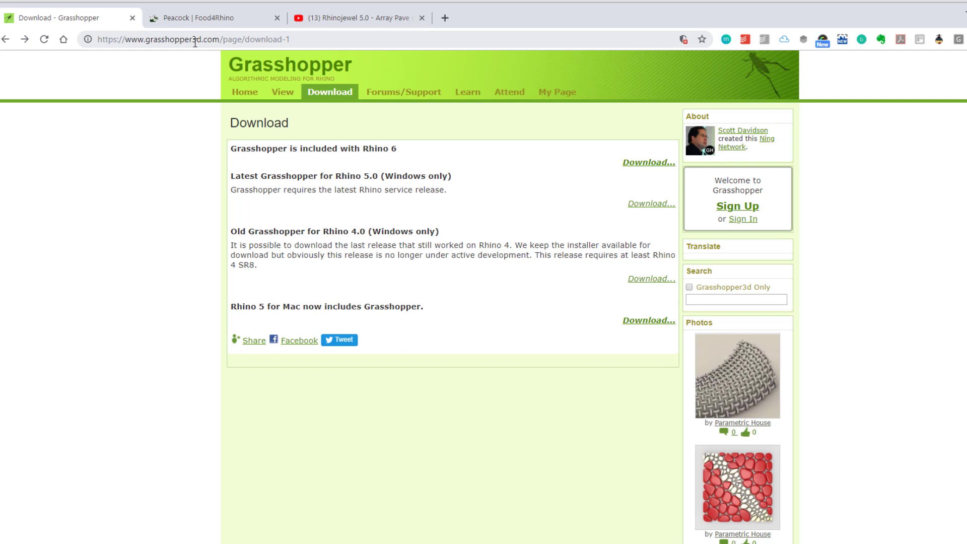
- Review the Grasshopper download page's site address and its Rhino 6 and Rhino 5.0 entries, and switch to the Peacock page on Food4Rhino
left_click_drag(220, 39, 95, 40)
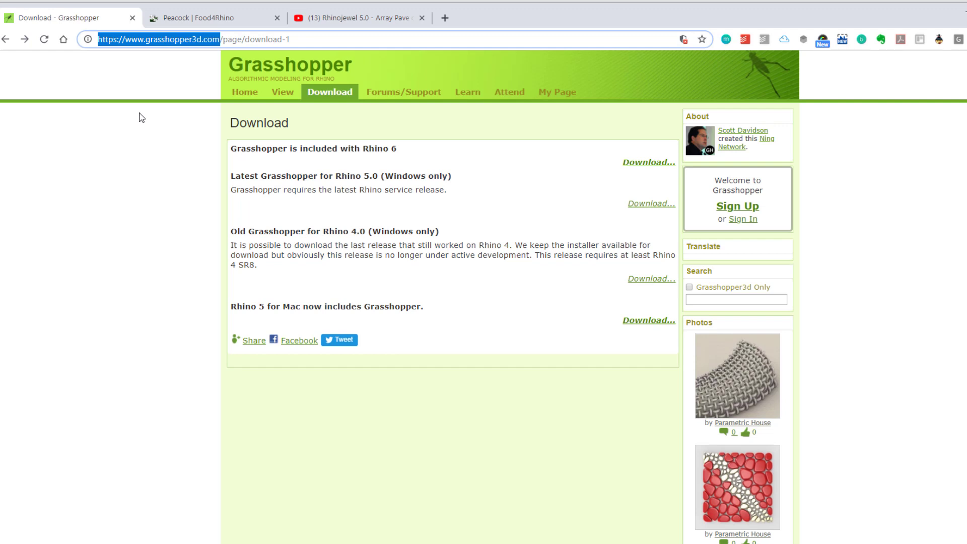
left_click(236, 147)
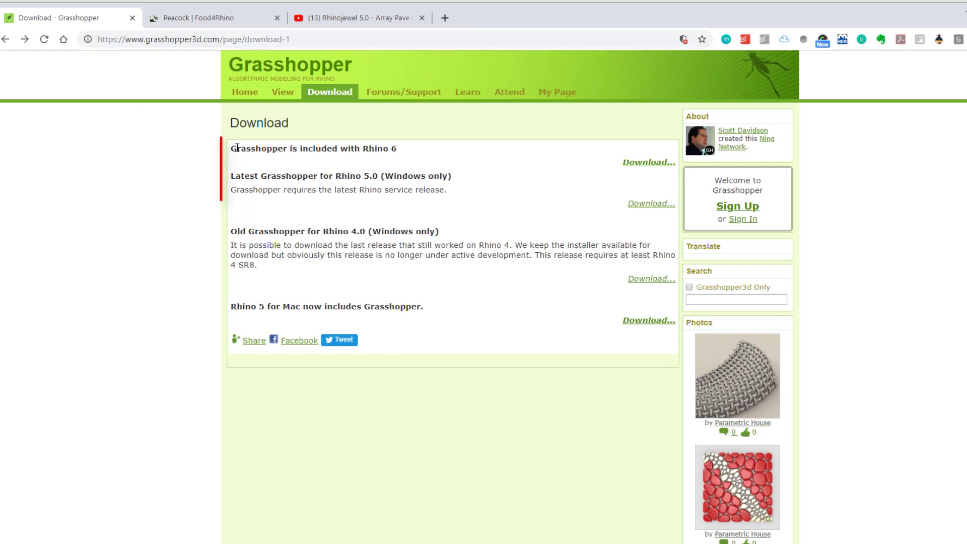
left_click_drag(237, 148, 426, 150)
left_click(328, 176)
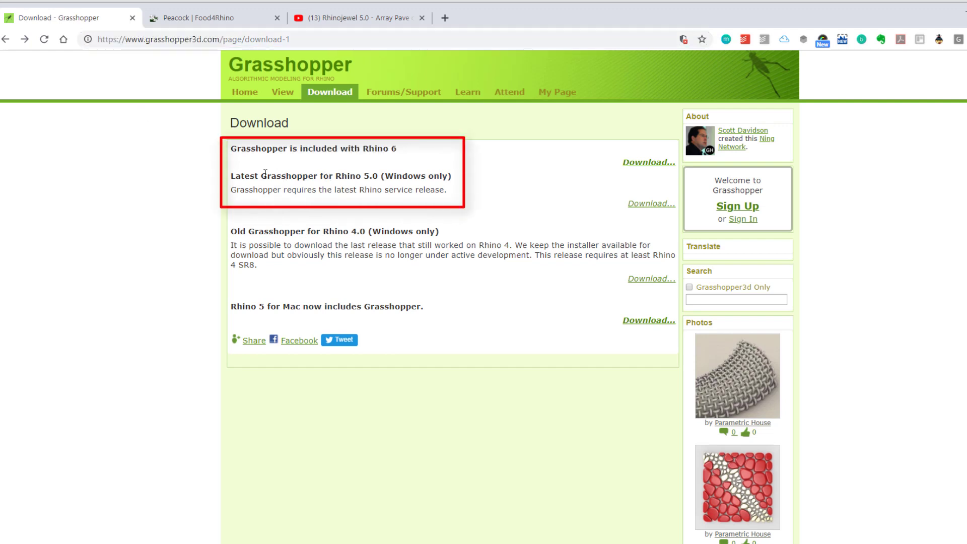
left_click_drag(335, 176, 379, 176)
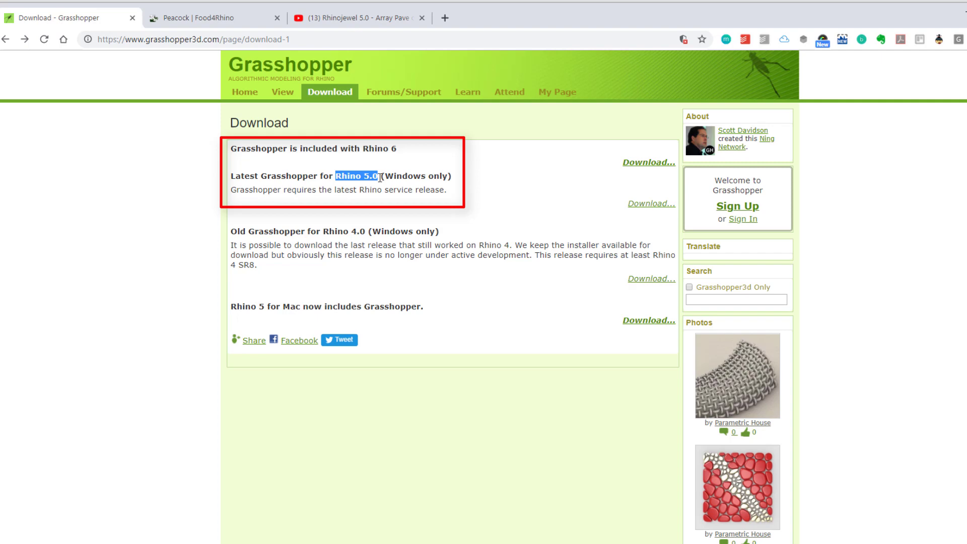
left_click(192, 19)
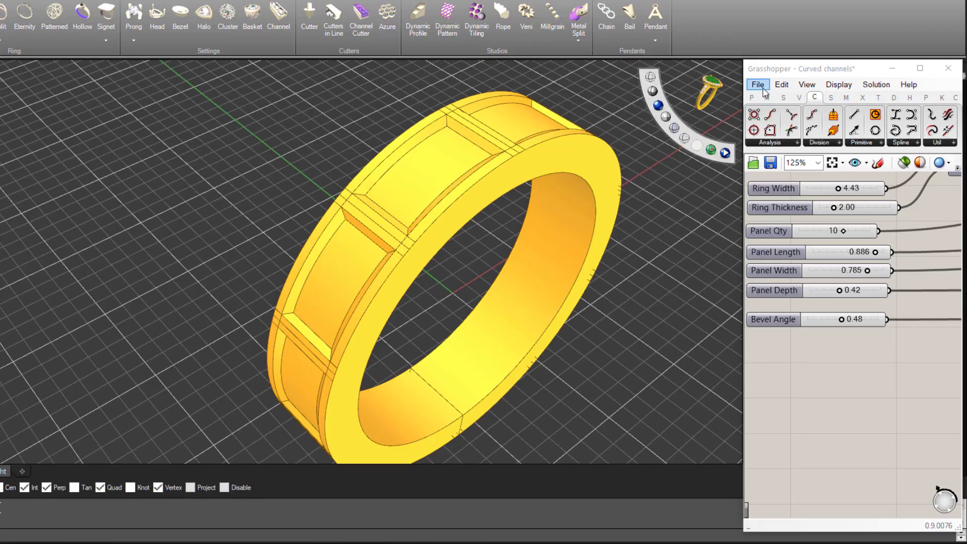
- Open the recent Grasshopper definition Simple channel on ring.gh and view its gem-set ring from several angles
left_click(757, 84)
mouse_move(778, 128)
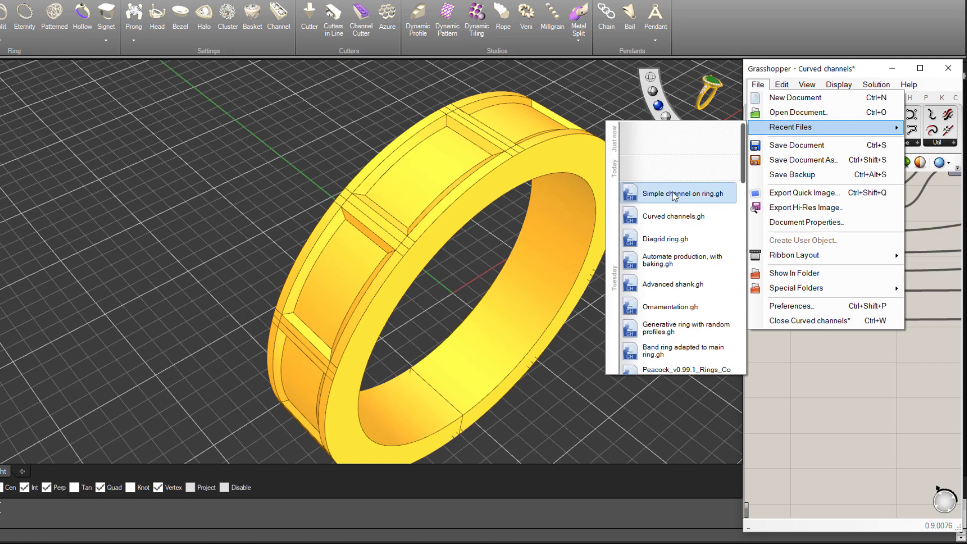
left_click(675, 191)
right_click_drag(399, 212, 374, 220)
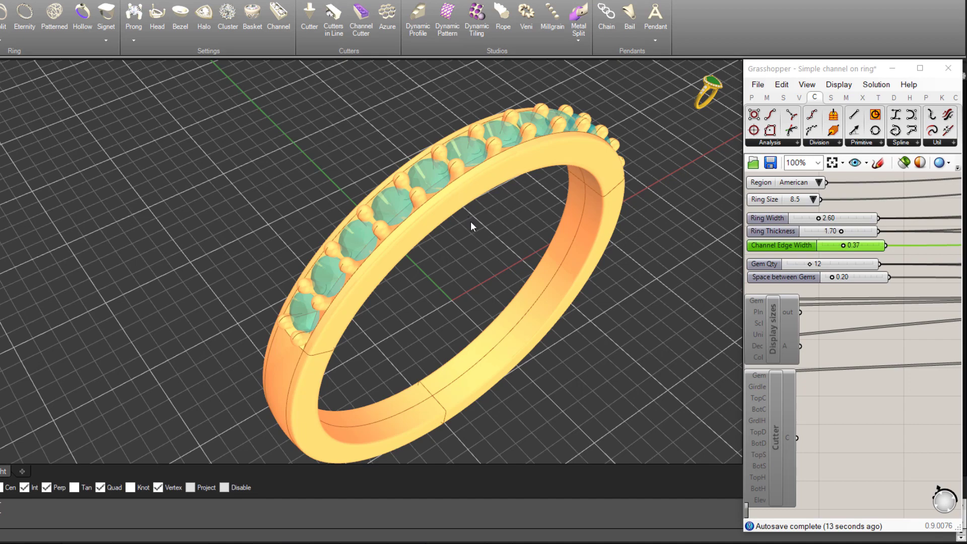
right_click_drag(470, 222, 518, 218)
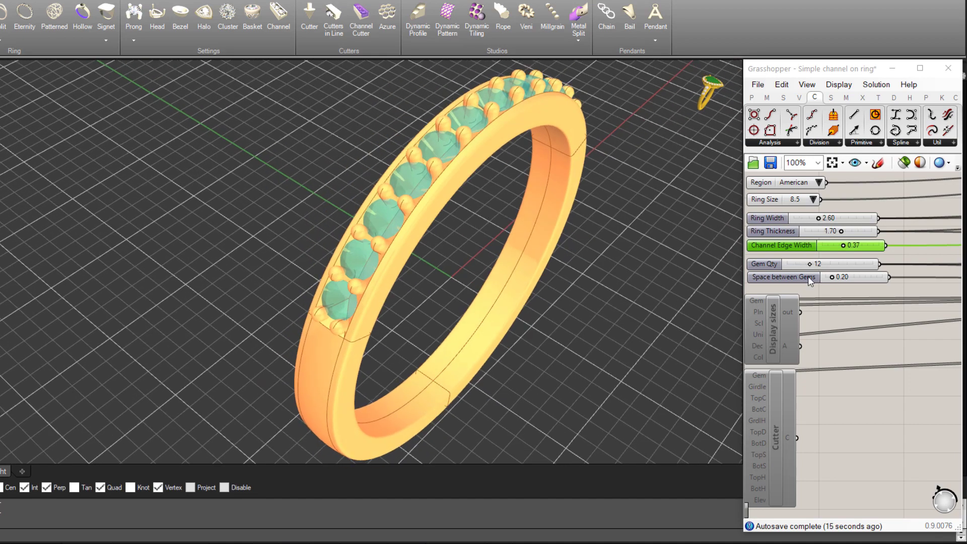
right_click_drag(597, 285, 556, 266)
scroll(502, 247, "down", 4)
right_click_drag(501, 247, 508, 257)
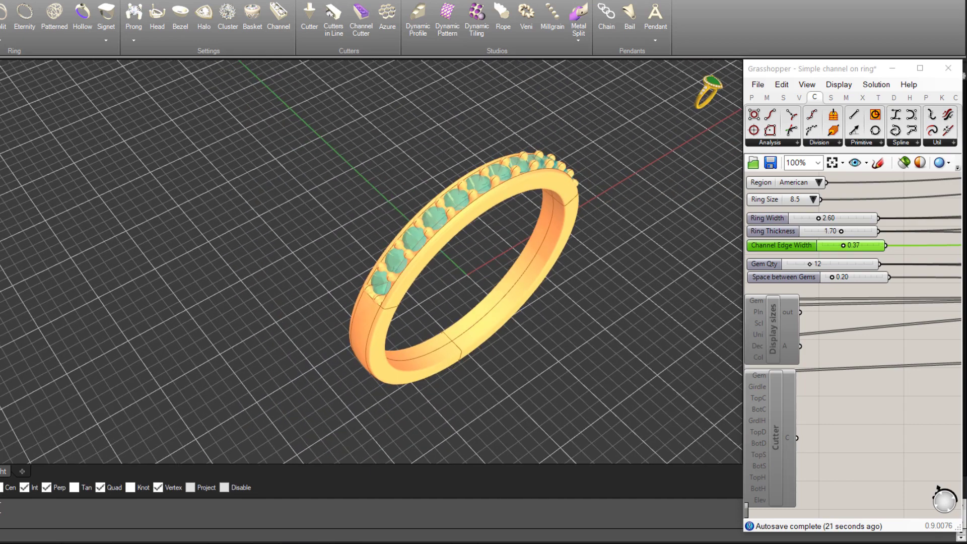
- Maximize the Perspective viewport from the four-view layout and frame the whole channel ring
left_click(1, 3)
left_click(1, 56)
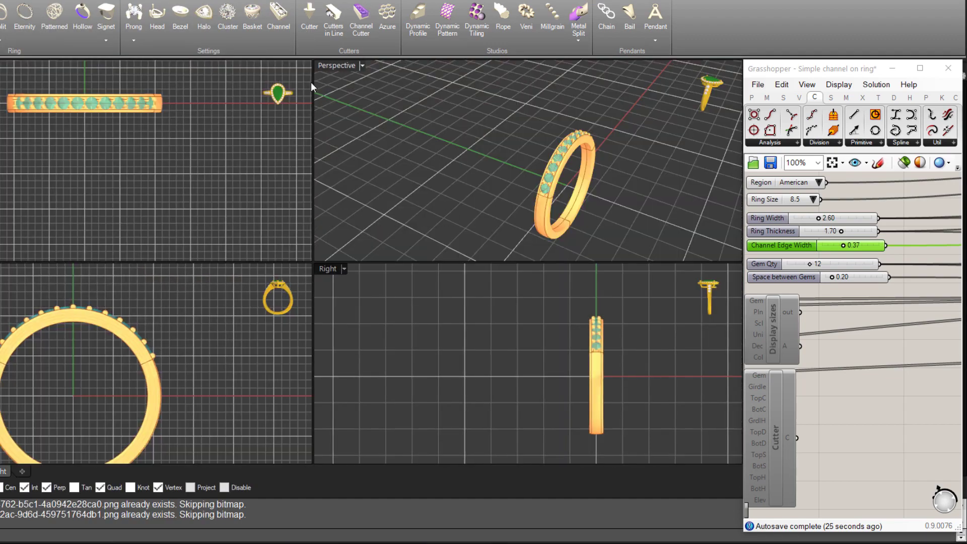
double_click(333, 65)
right_click_drag(403, 136, 304, 199)
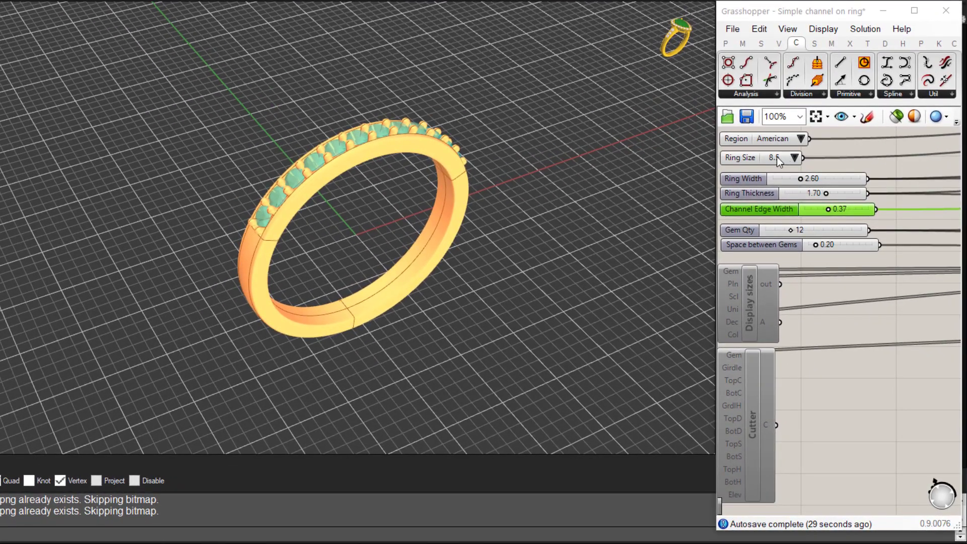
- Set the American ring size of the channel ring to 7.0
left_click(794, 158)
left_click(795, 158)
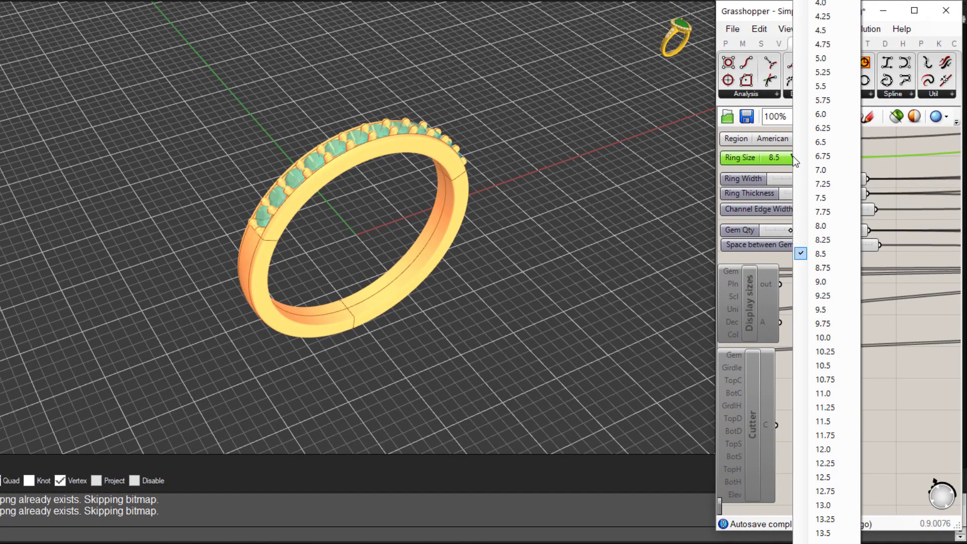
left_click(822, 173)
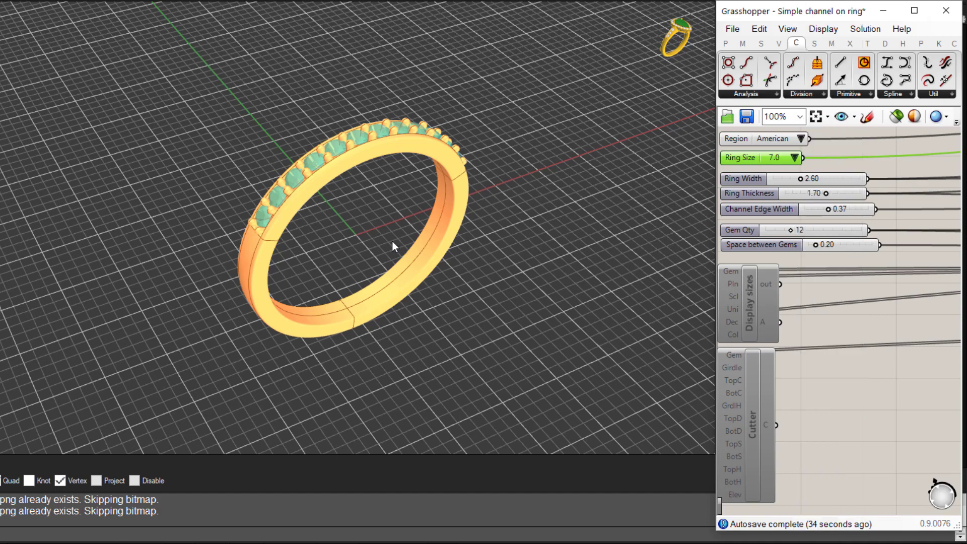
scroll(373, 231, "up", 3)
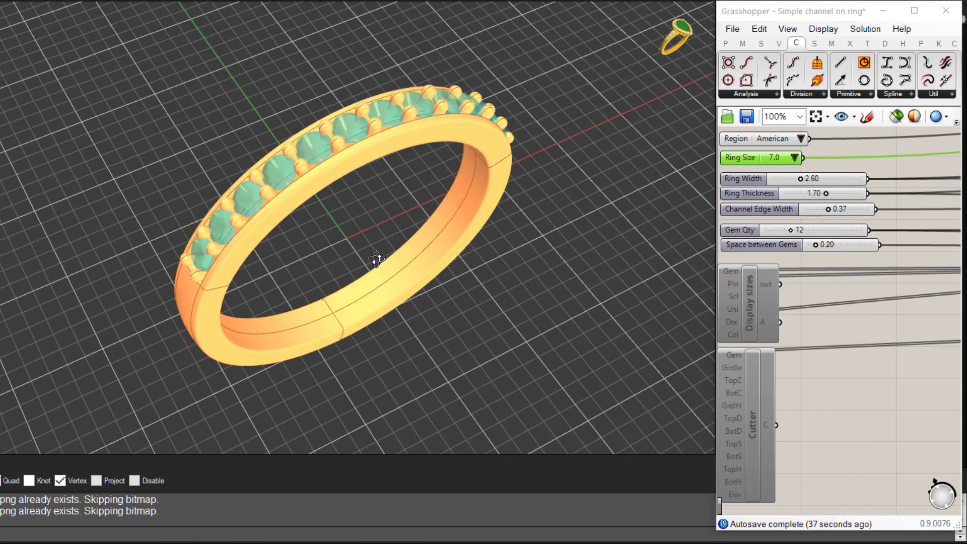
- Set the channel ring's gem quantity to 18 and inspect the gem row up close
left_click(790, 230)
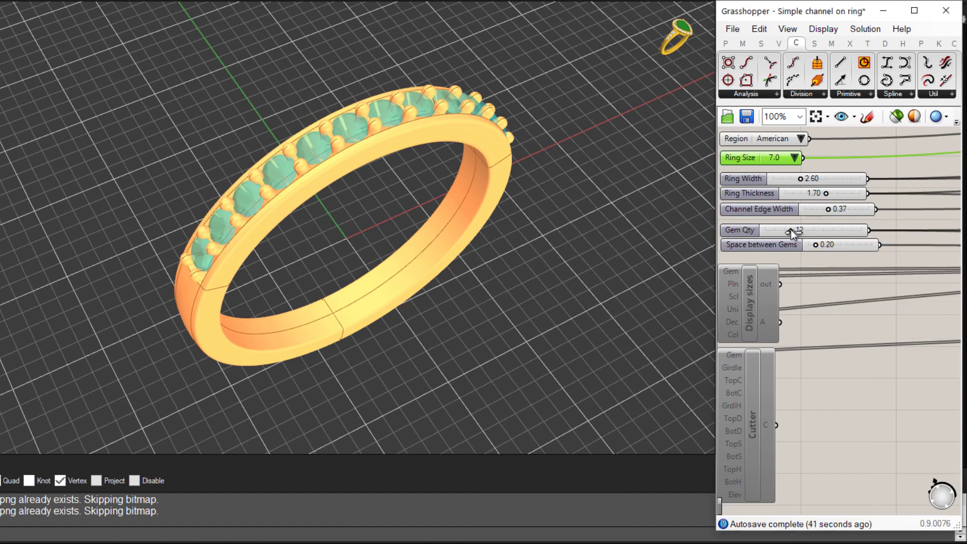
double_click(791, 230)
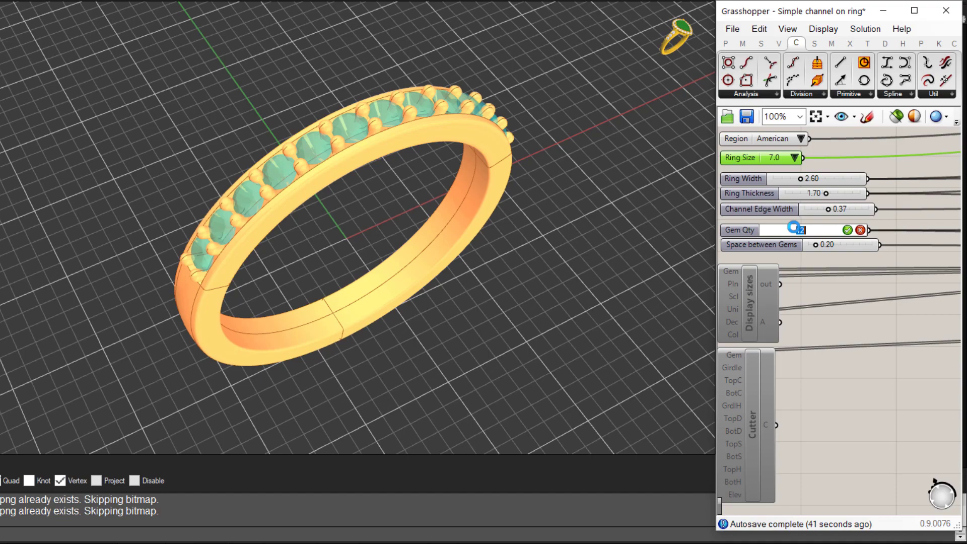
key("BackSpace")
type("8")
key("Return")
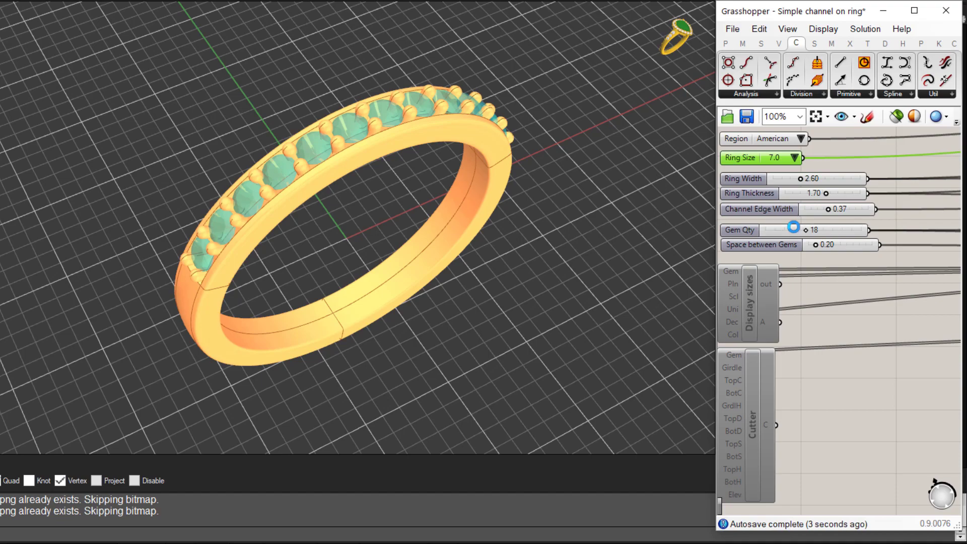
right_click_drag(346, 246, 347, 204)
scroll(347, 200, "up", 4)
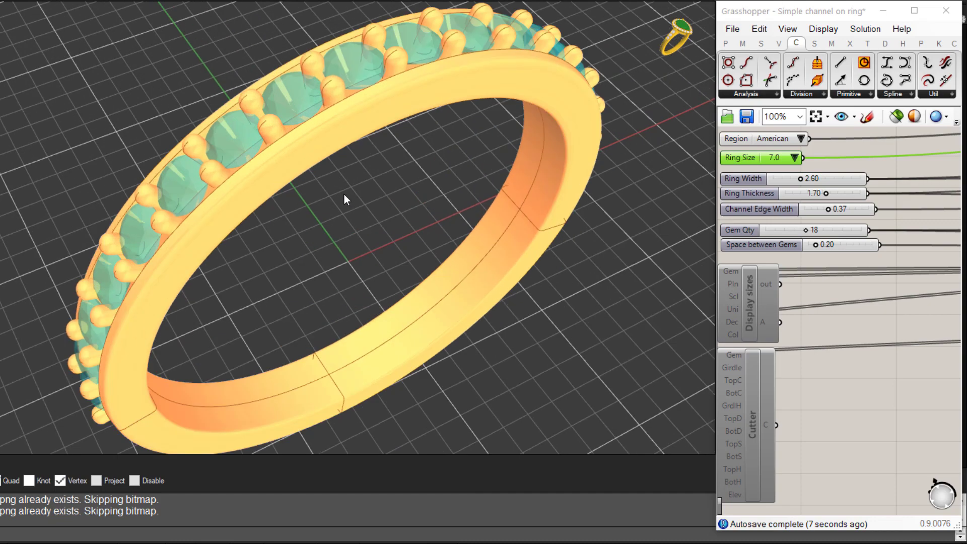